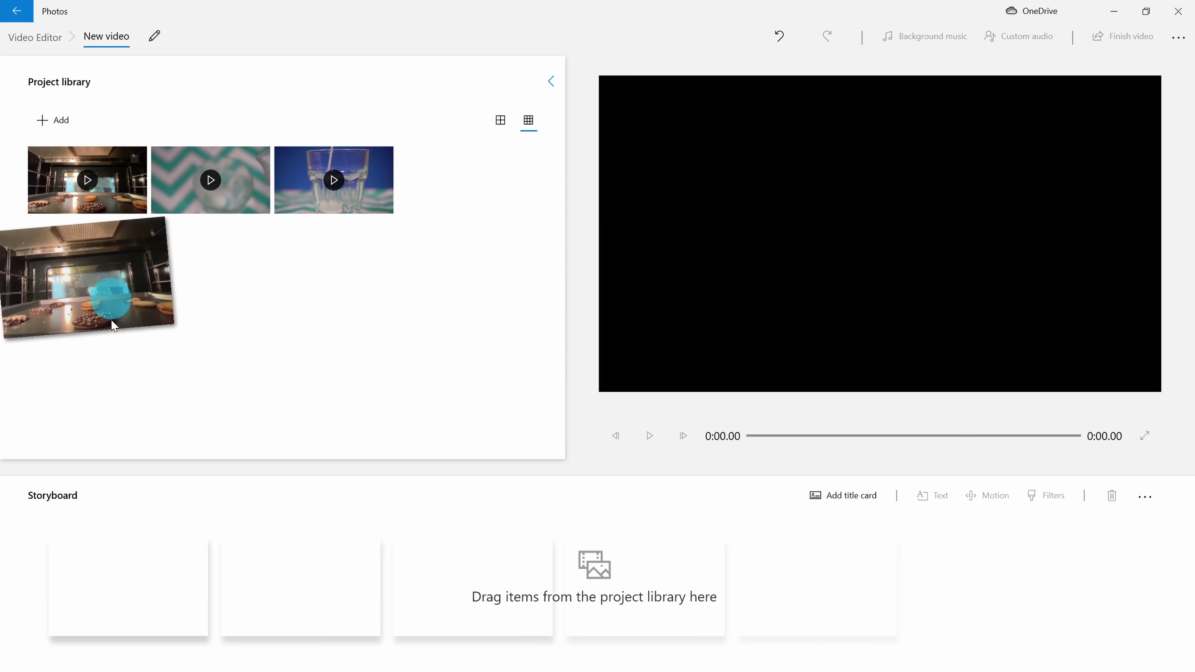
Bring up a blank Untitled Notepad document, ready for dictation.
drag(111, 320, 144, 599)
click(187, 203)
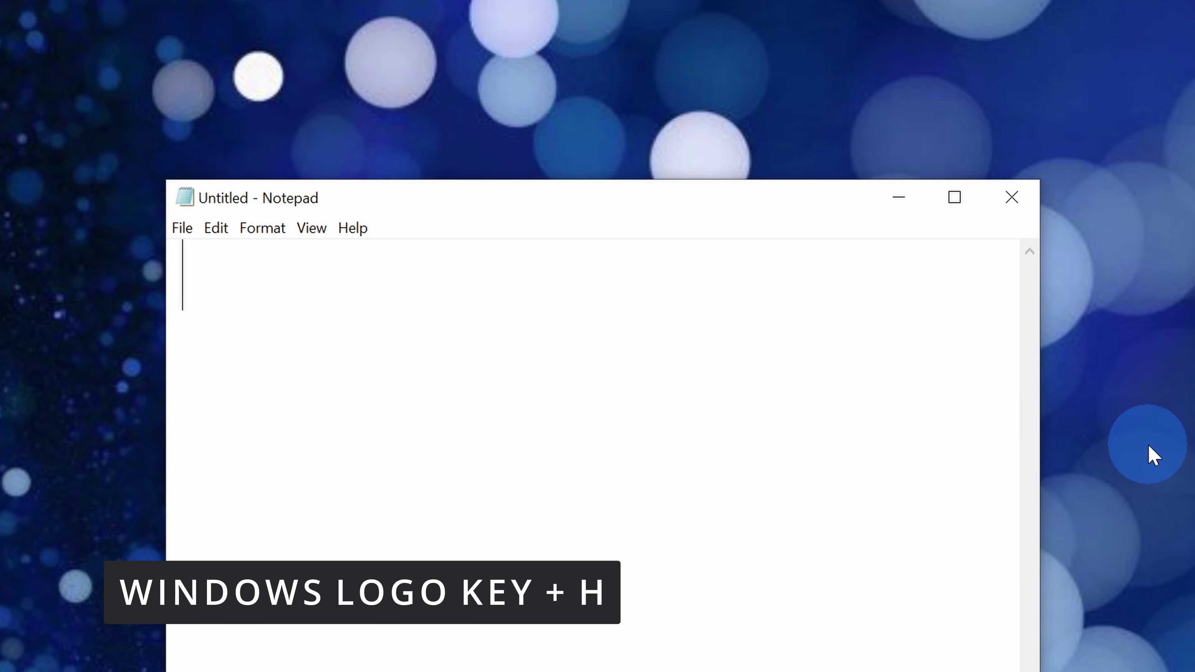
Start Windows+H dictation and speak lines explaining that every spoken word gets typed.
key(super+h)
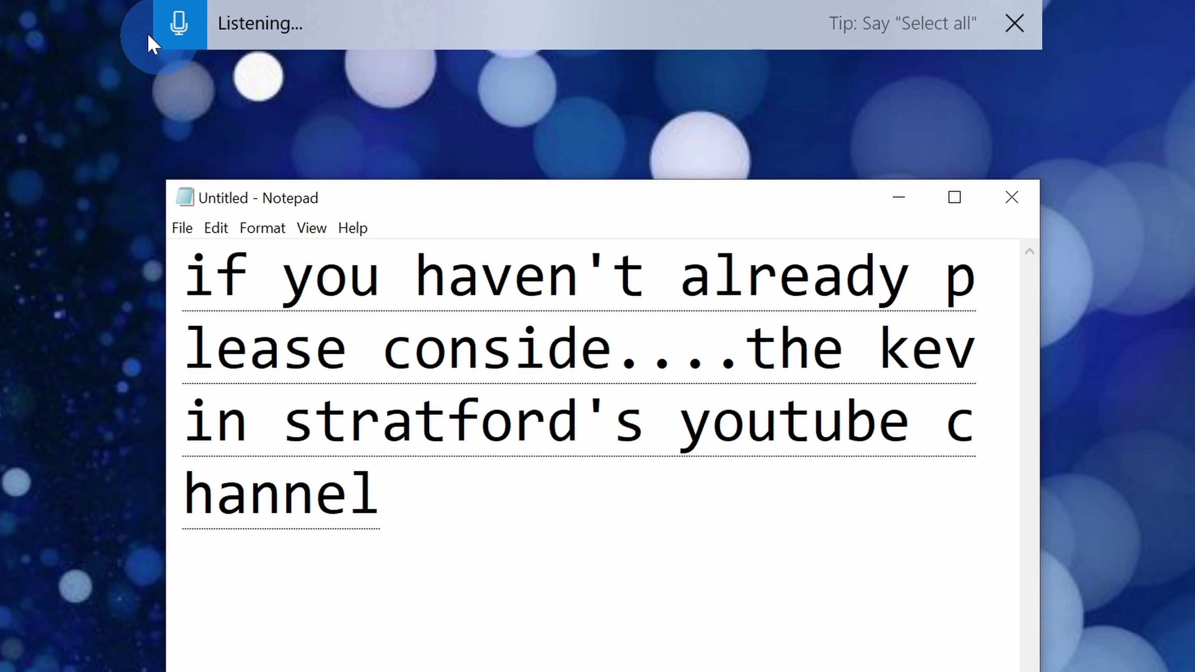
Stop dictation from the microphone button so the subscribe sentence is finalized and capitalized.
click(164, 31)
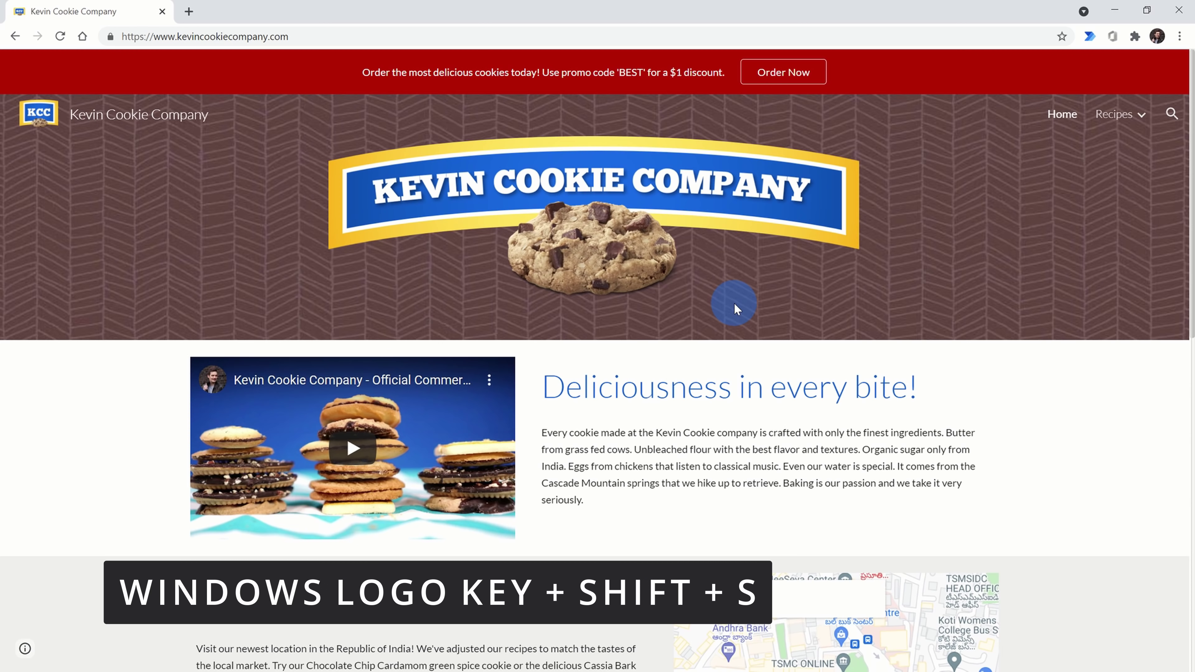
Cancel the screen snip, then search 'snip & sk' and launch Snip & Sketch.
key(super+shift+s)
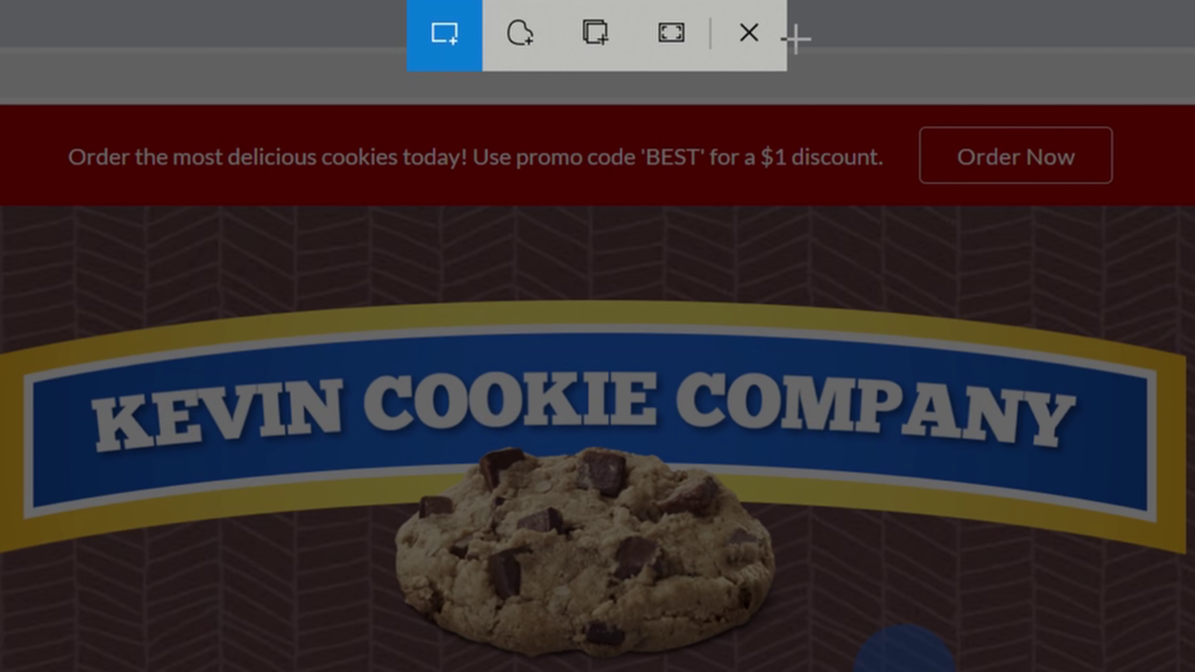
click(772, 54)
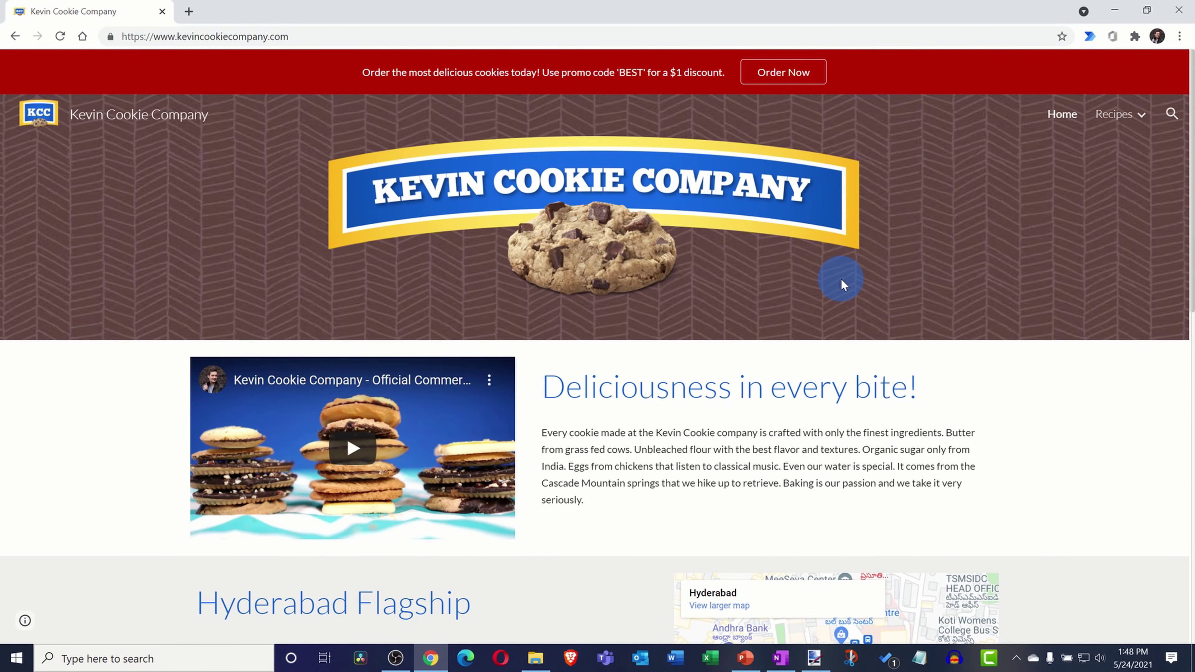
click(151, 655)
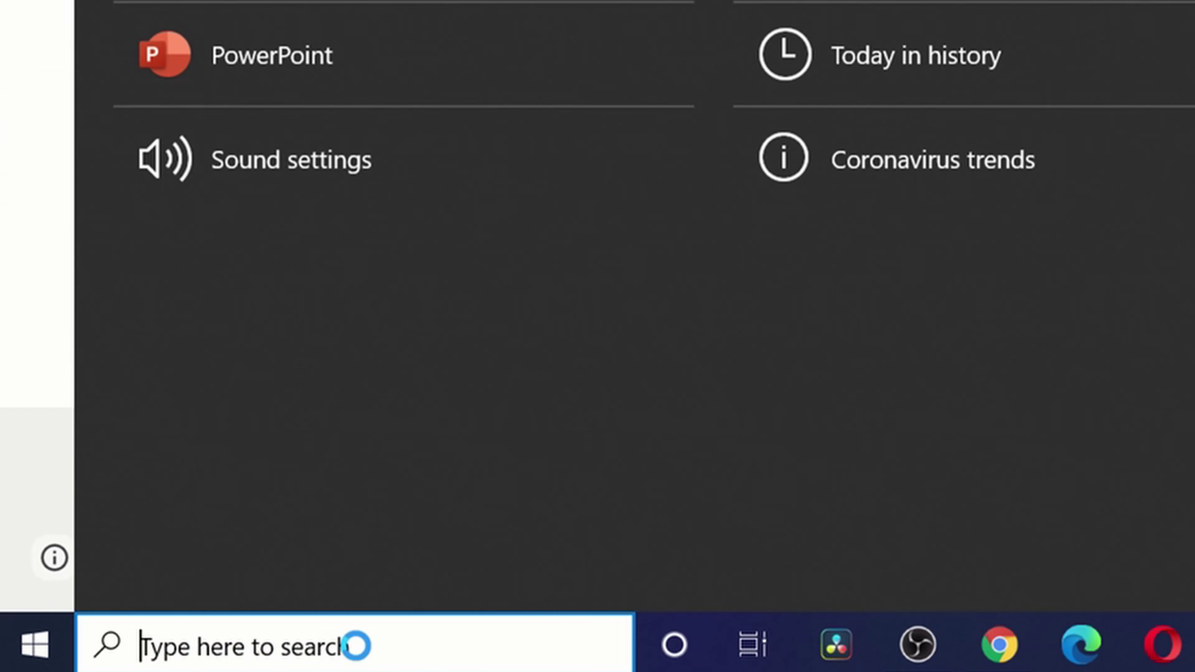
text(snip & sk)
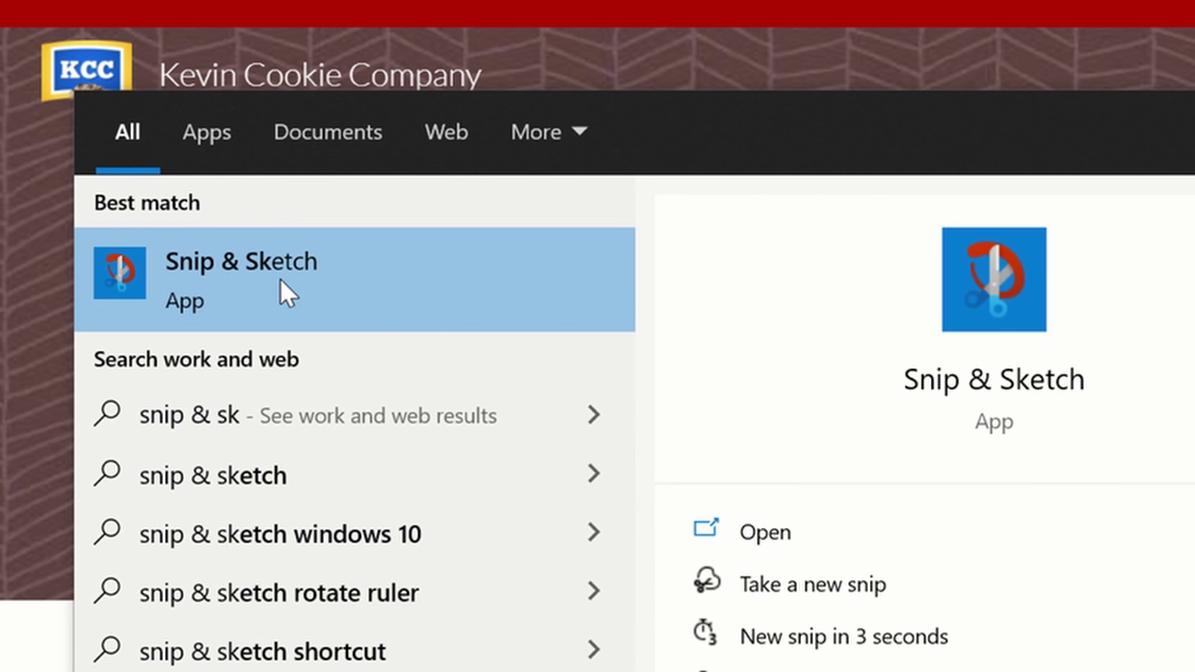
click(288, 294)
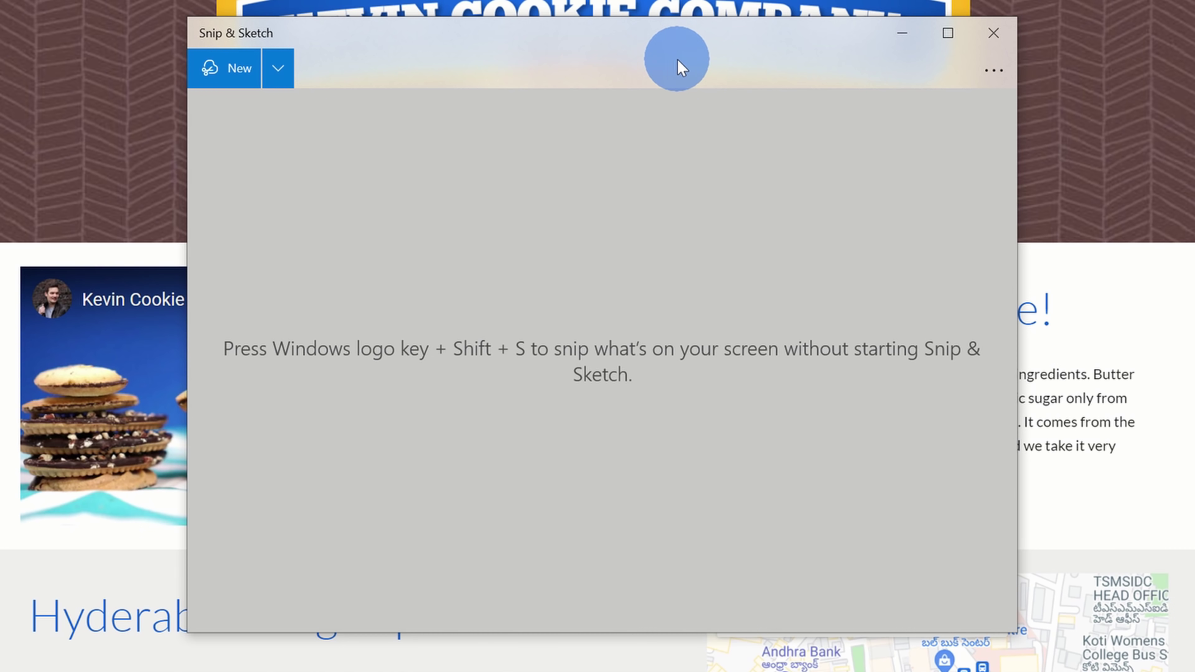
Take a new rectangular snip around the Kevin Cookie Company banner and cookie.
click(238, 79)
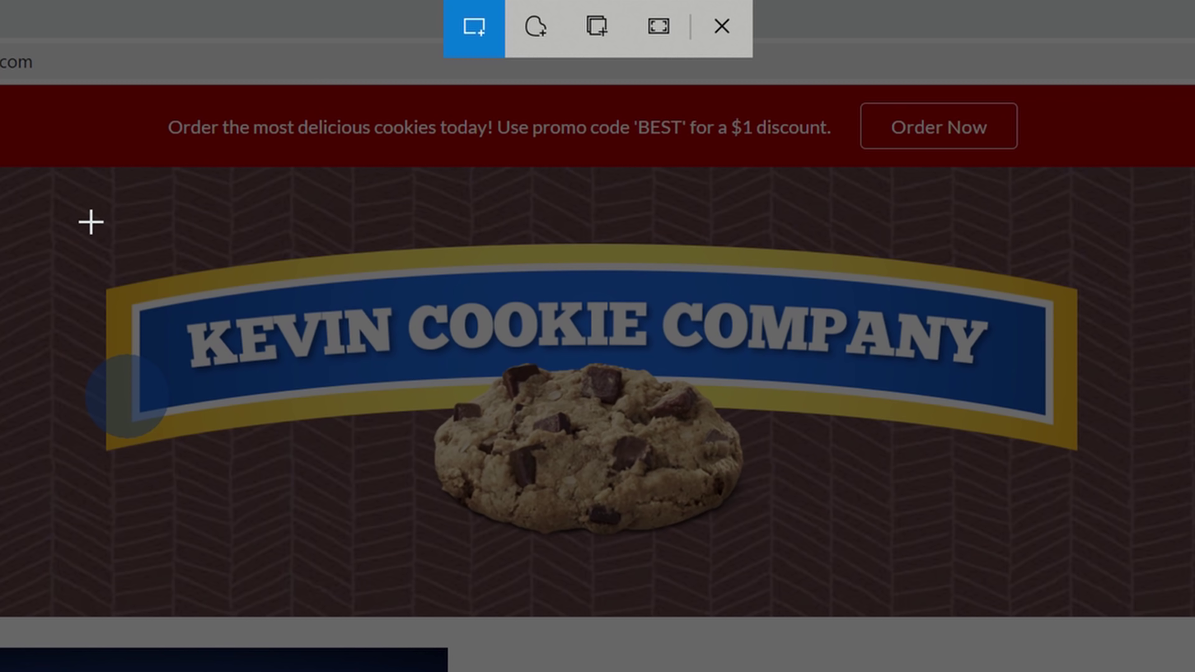
mouse_move(85, 218)
mouse_down()
mouse_move(928, 539)
mouse_move(1131, 567)
mouse_move(1111, 572)
mouse_up()
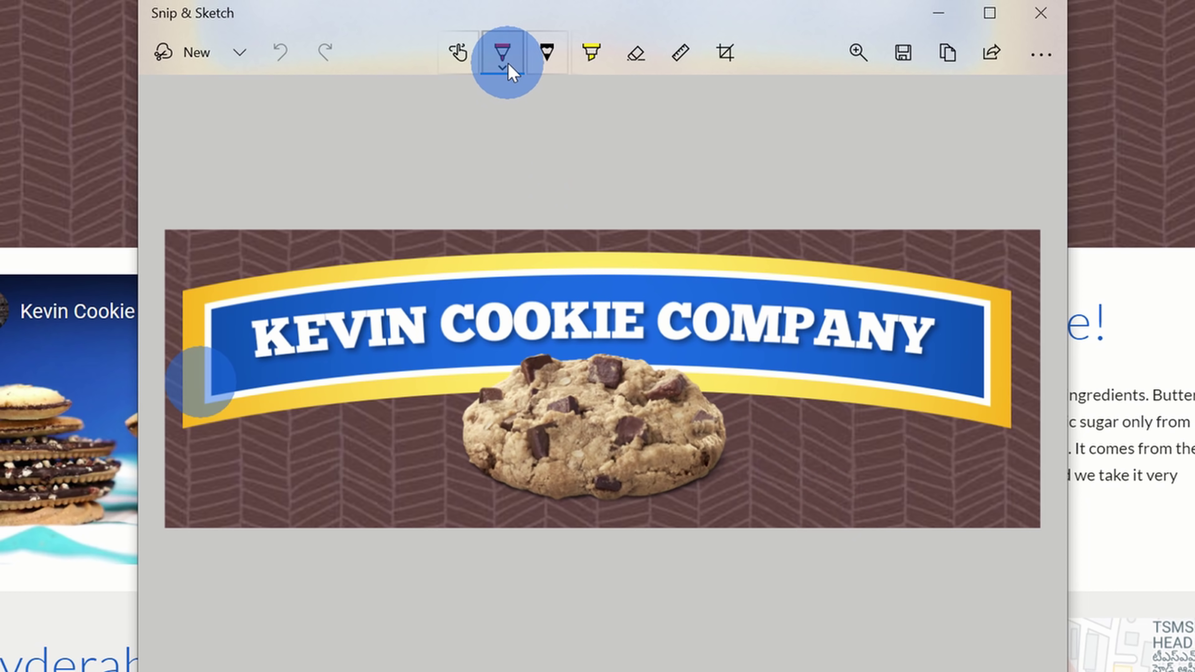
Draw a red pen line below the cookie and a yellow highlight on the banner's edge.
click(502, 52)
click(354, 519)
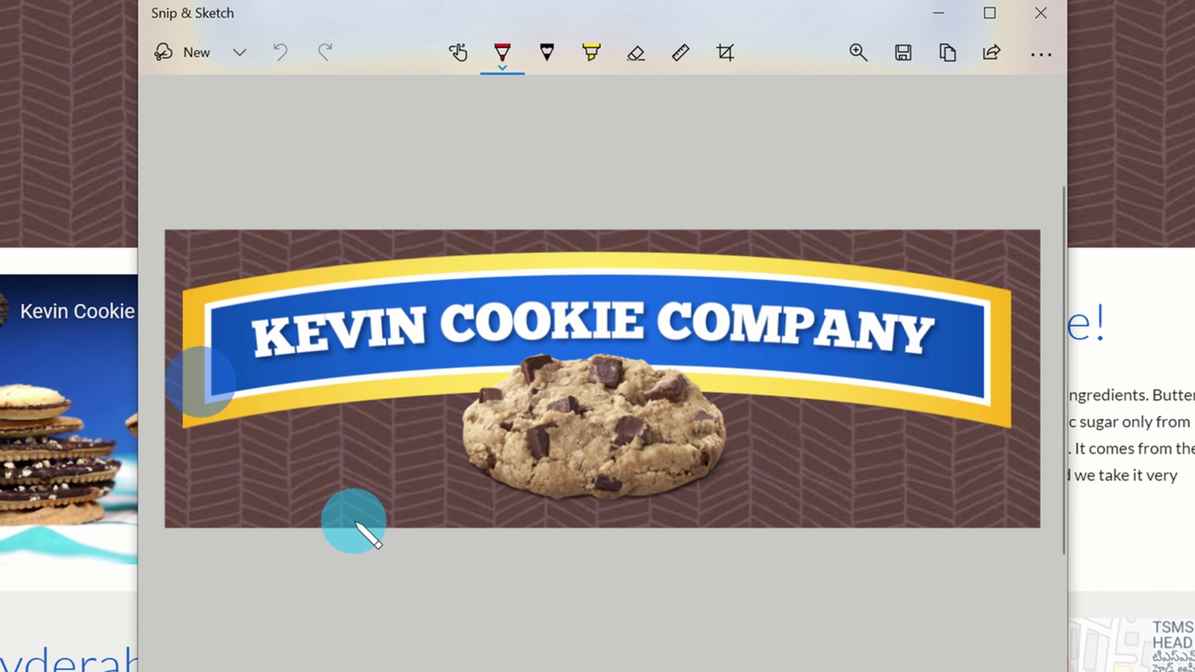
mouse_move(256, 469)
mouse_down()
mouse_move(381, 460)
mouse_move(751, 548)
mouse_move(983, 440)
mouse_up()
click(591, 53)
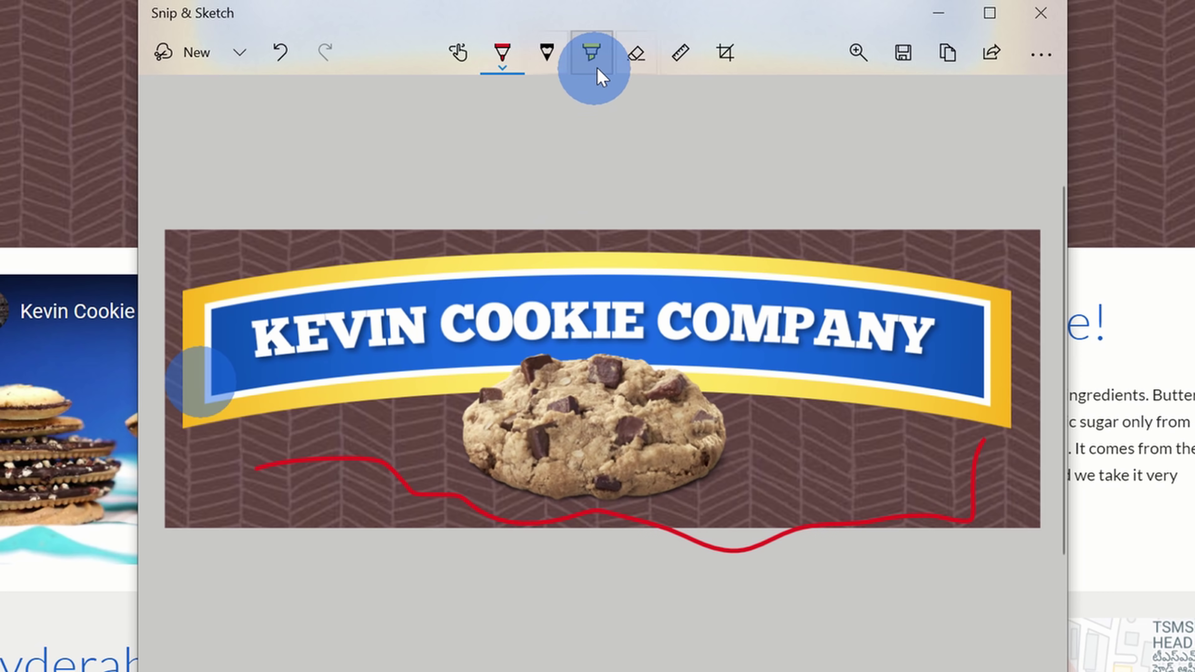
mouse_move(768, 268)
mouse_down()
mouse_move(978, 275)
mouse_move(739, 240)
mouse_move(723, 226)
mouse_up()
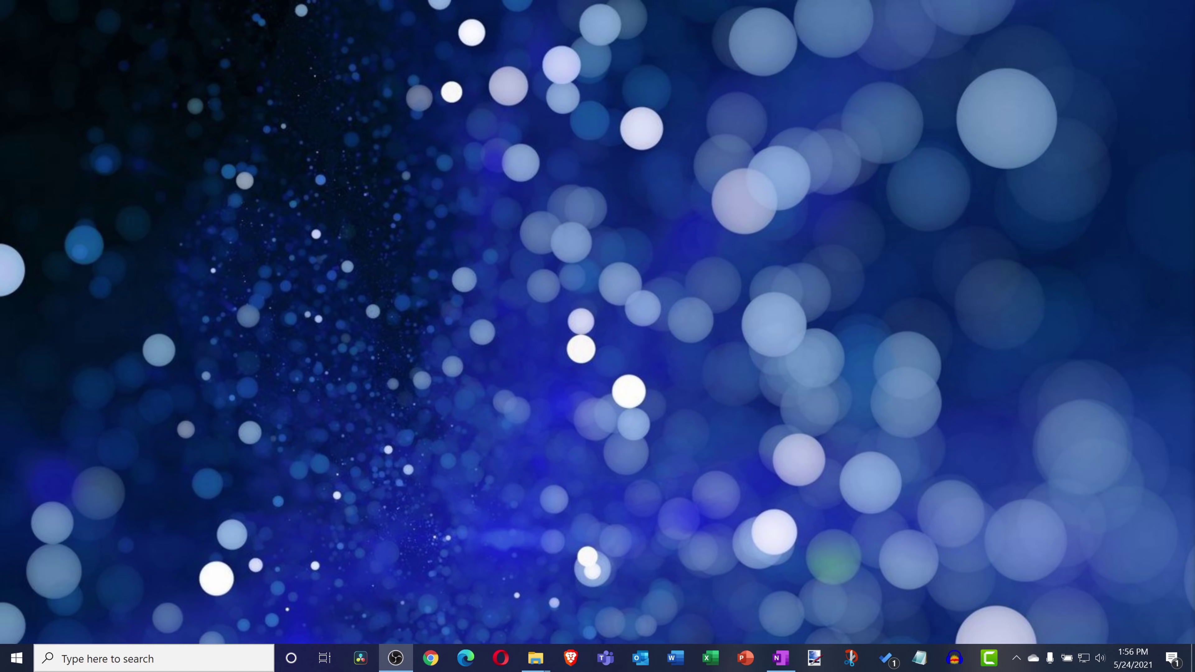
Search Windows for 'video editor' and launch the Video Editor app.
click(936, 205)
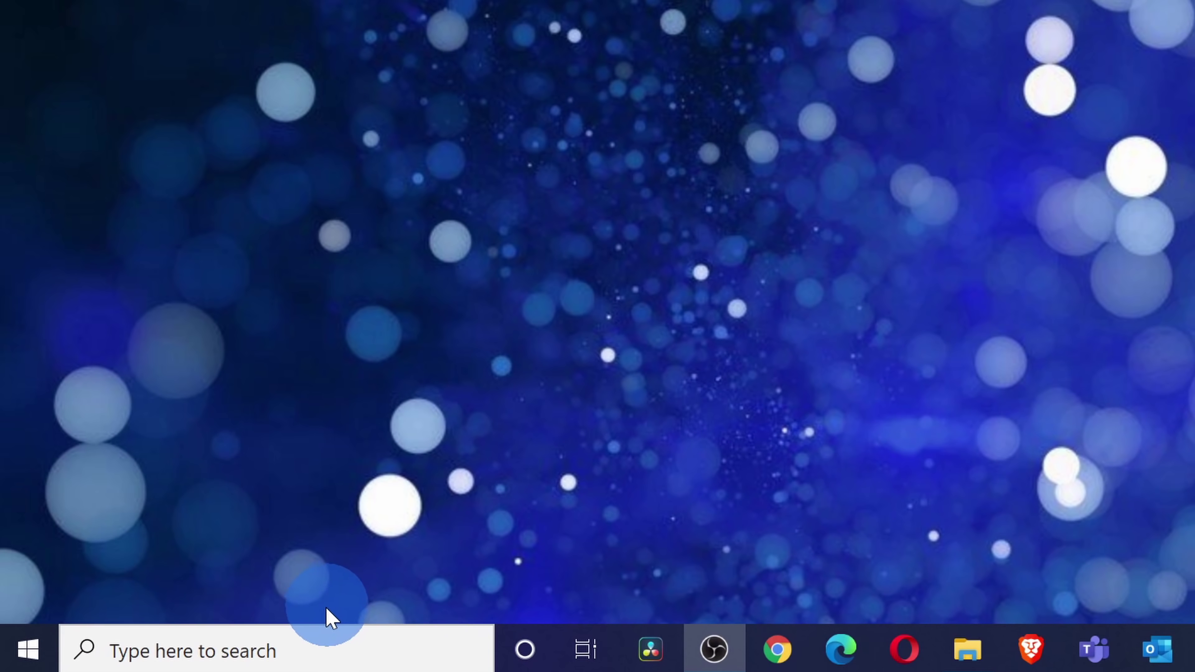
click(306, 648)
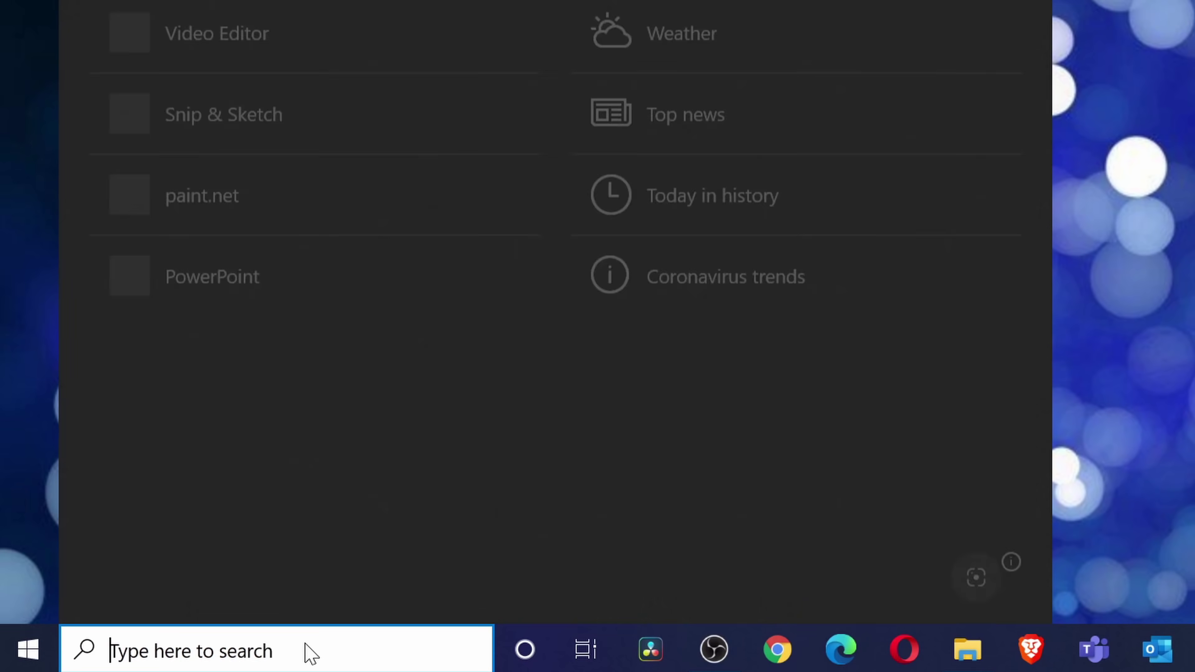
text(video editor)
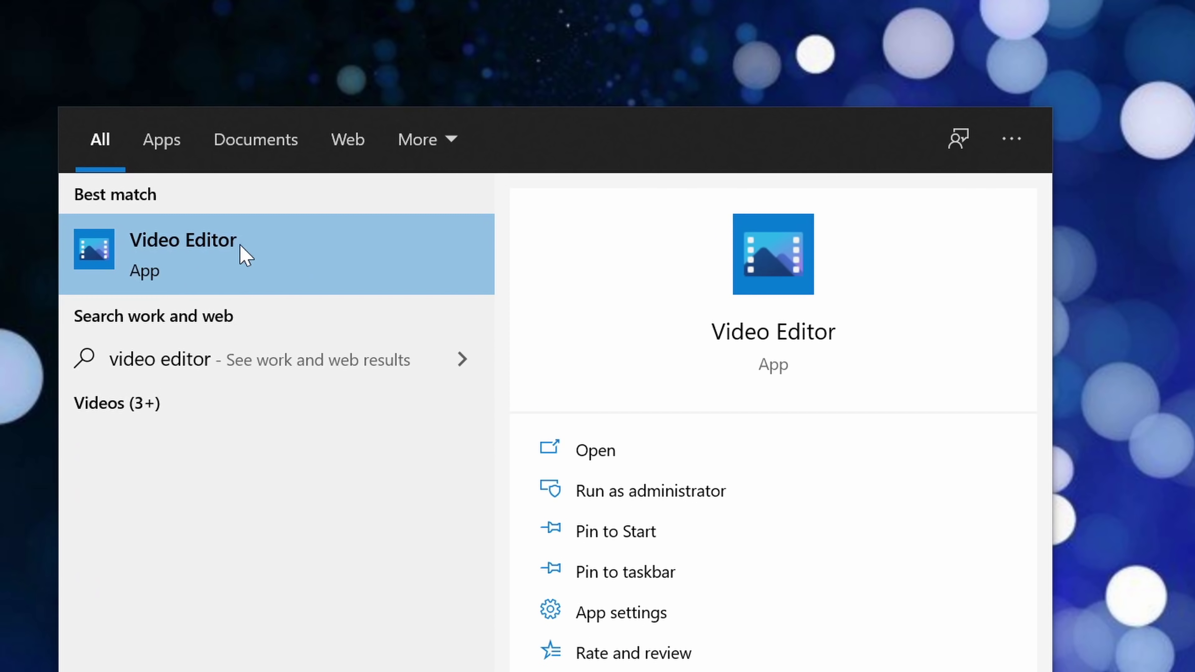
click(228, 259)
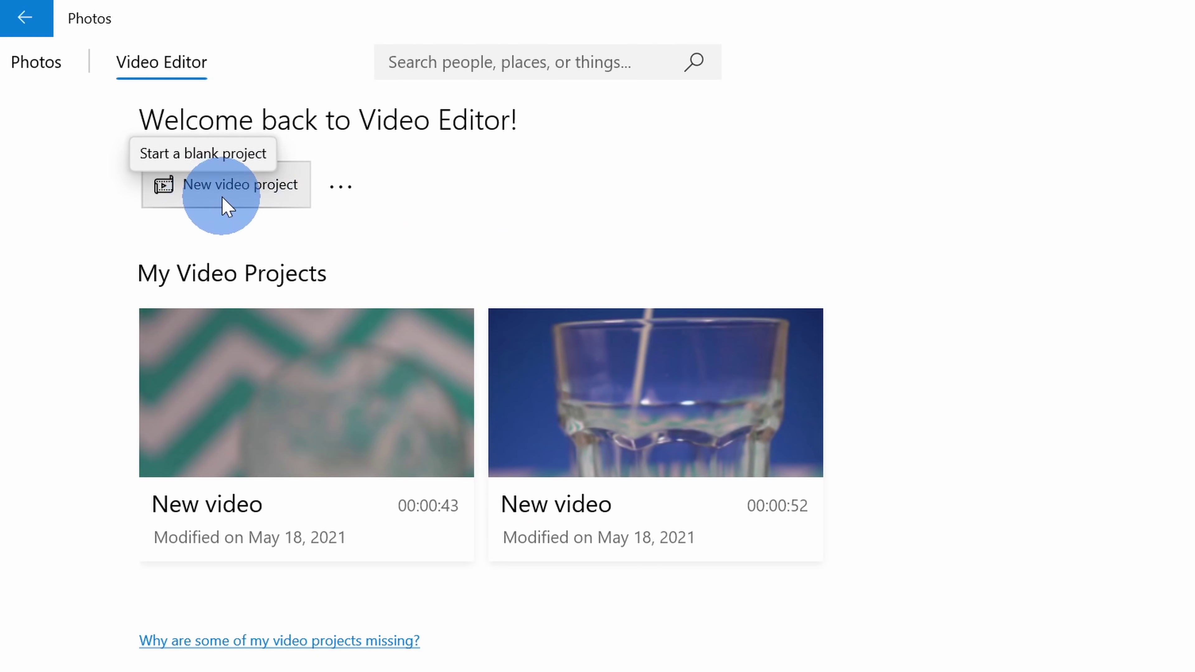
Create a blank video project and accept the default name 'New video'.
click(237, 197)
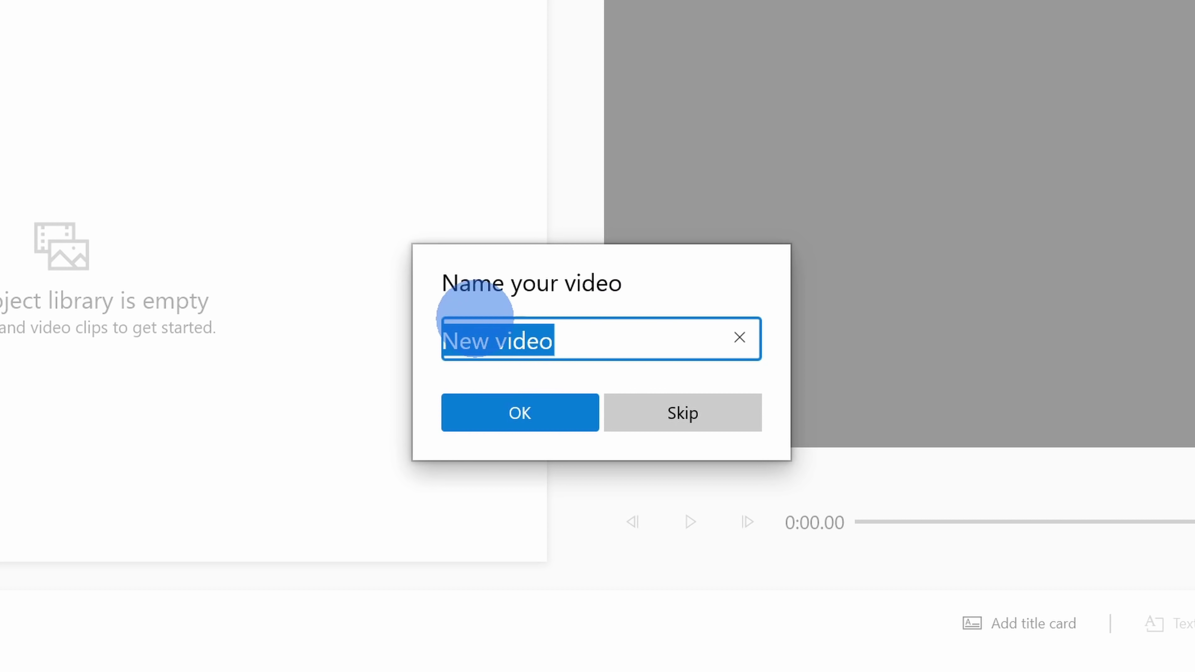
click(552, 413)
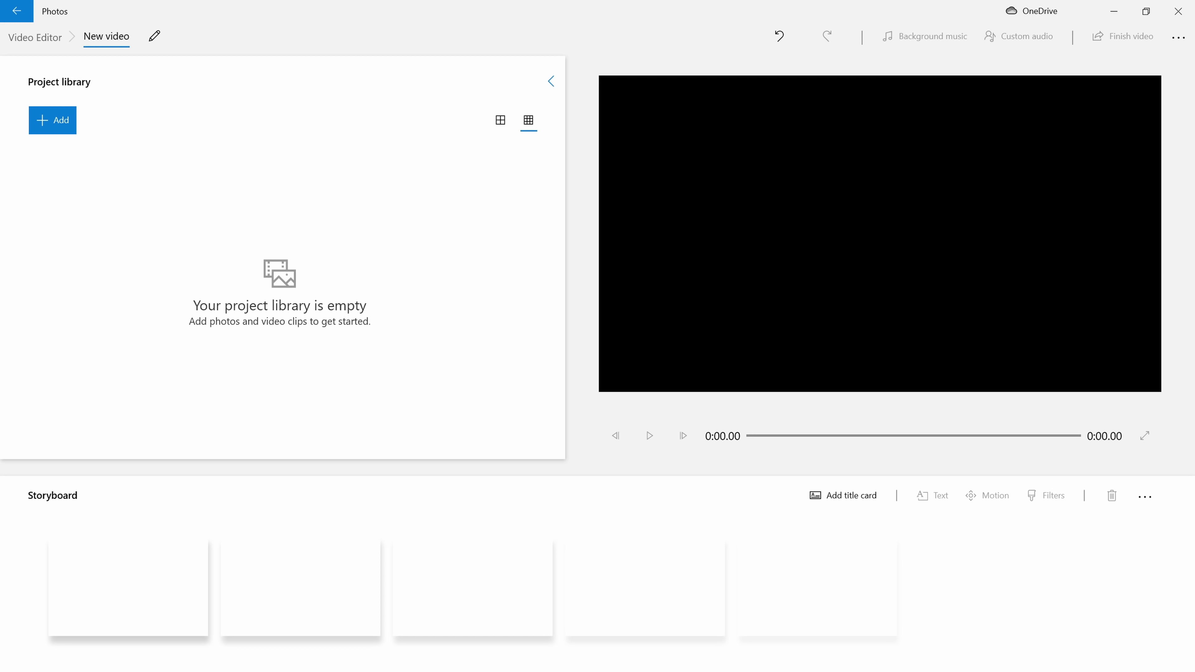
Import three clips, then storyboard the oven clip (5.92 s) and chevron clip (22.62 s).
drag(565, 440, 358, 245)
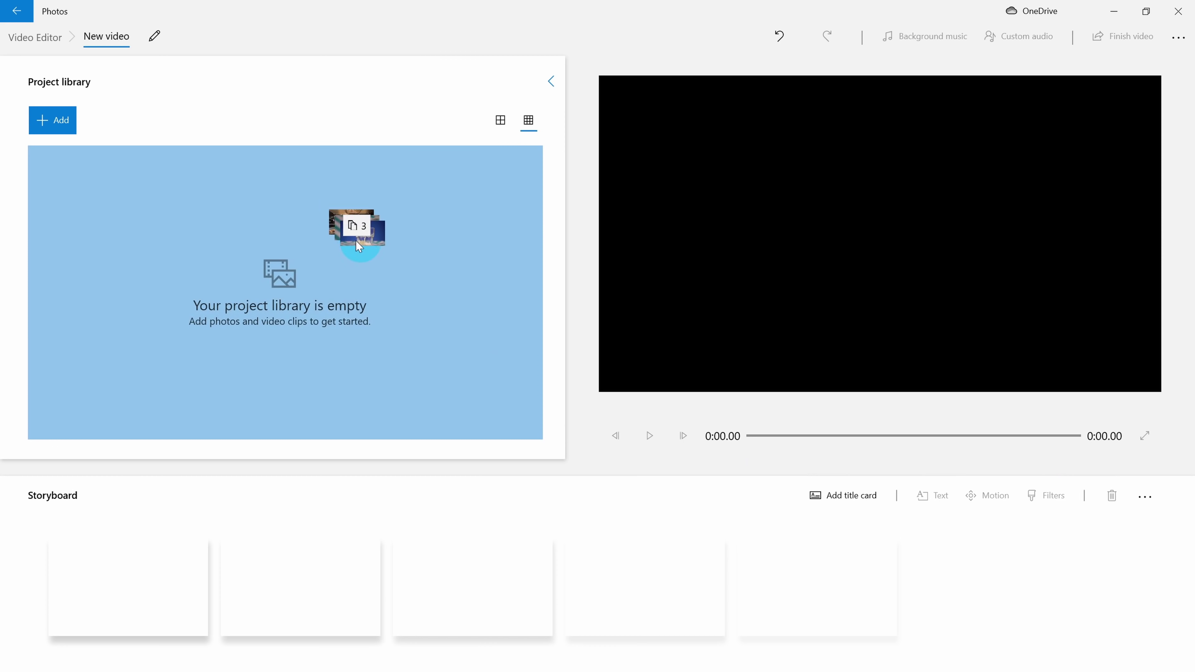
drag(265, 211, 264, 210)
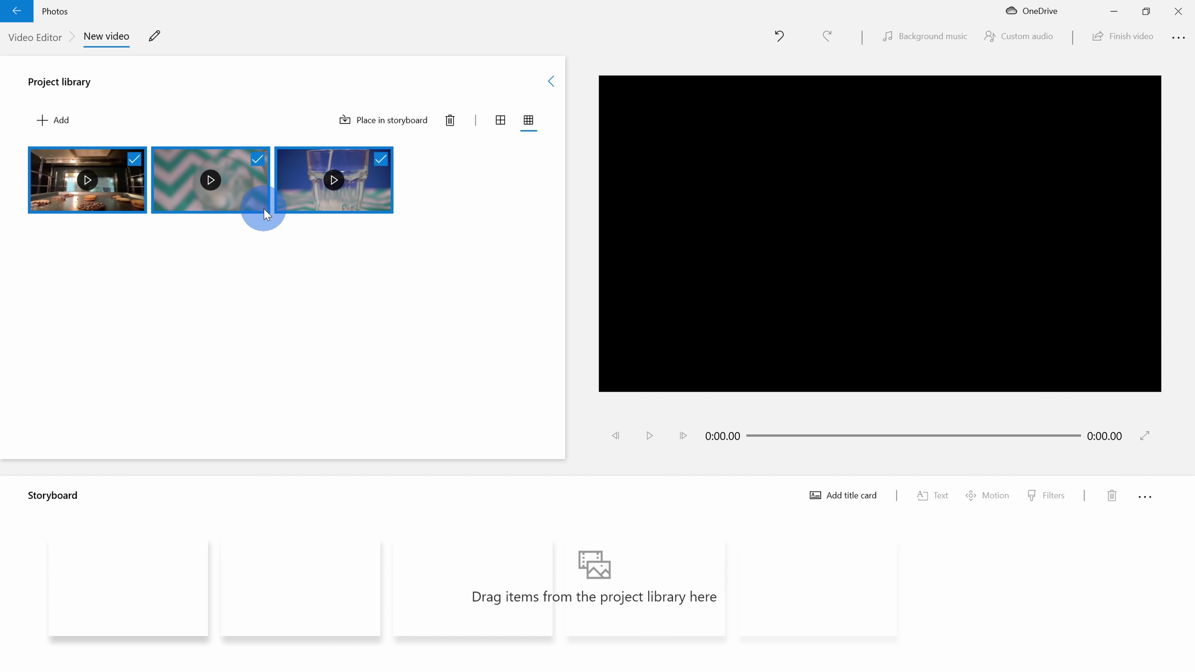
click(279, 226)
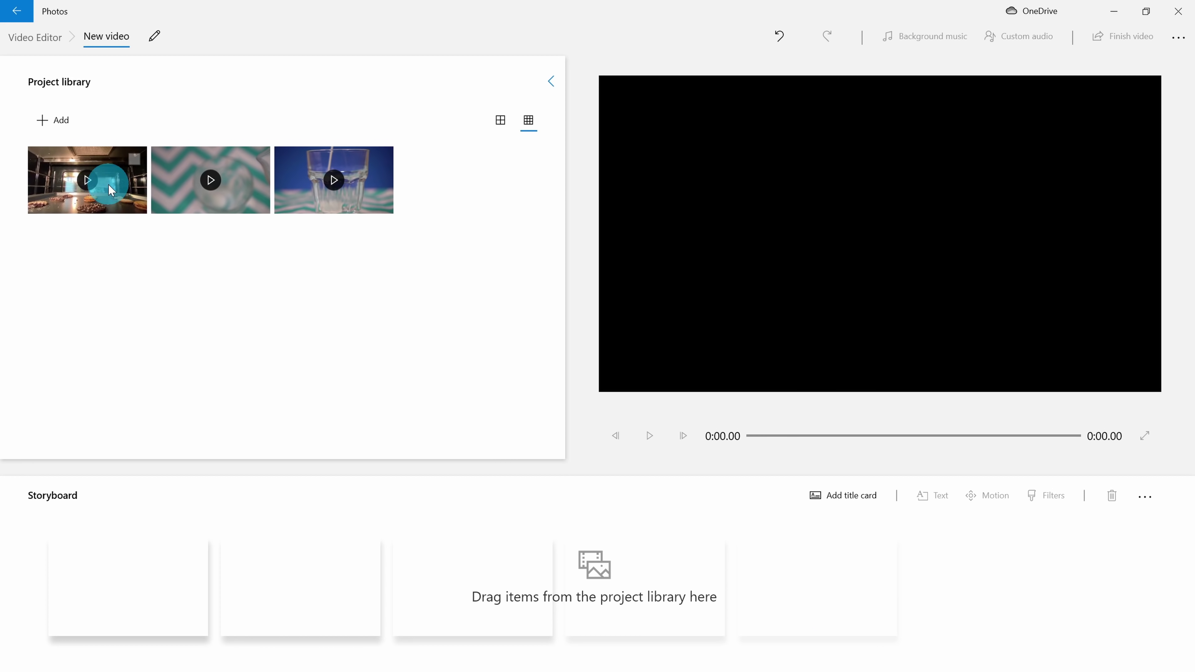
drag(107, 183, 127, 596)
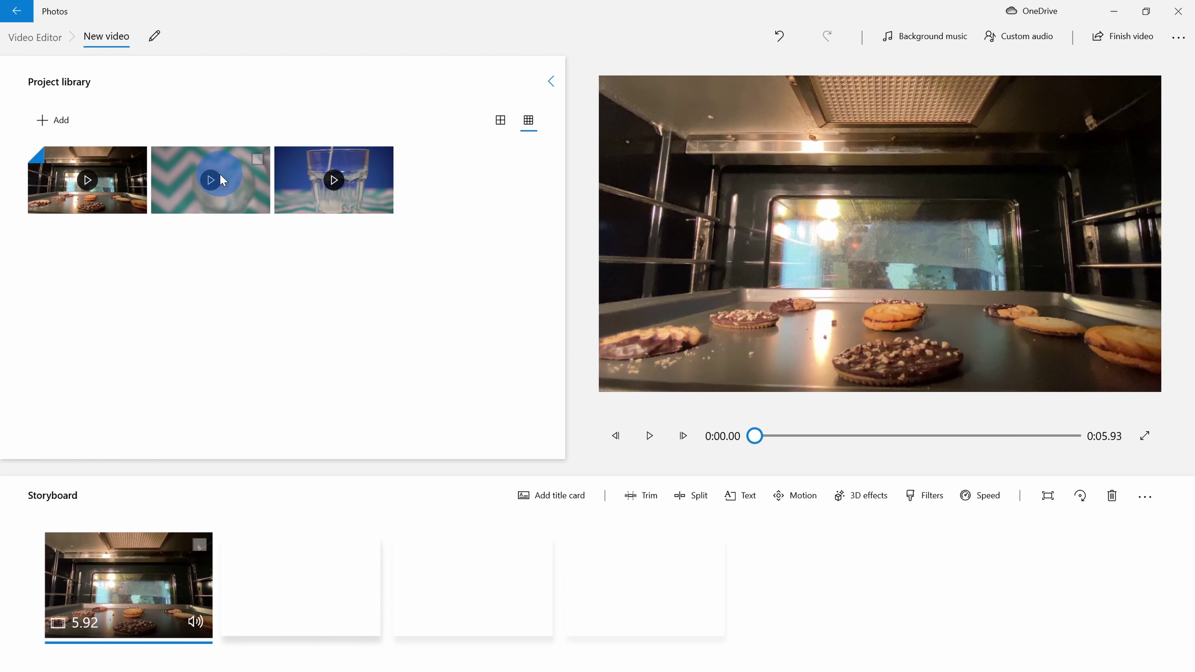
drag(213, 179, 299, 593)
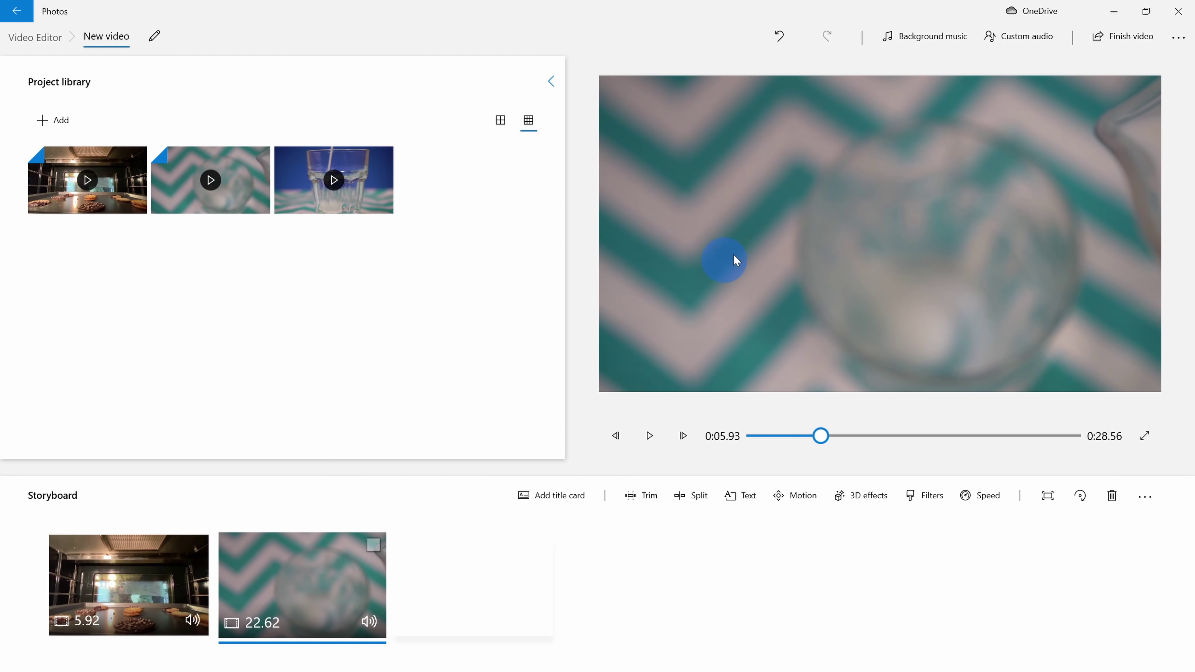
Review Finish video quality options, keeping High 1080p, then cancel the export.
click(1135, 47)
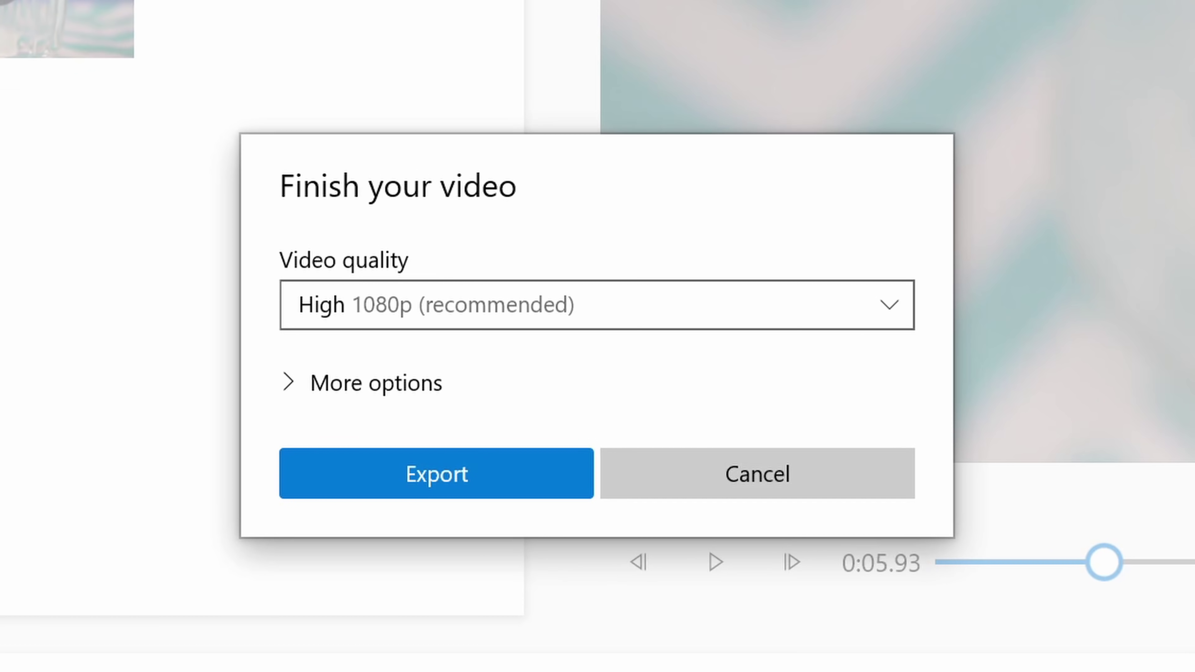
click(577, 305)
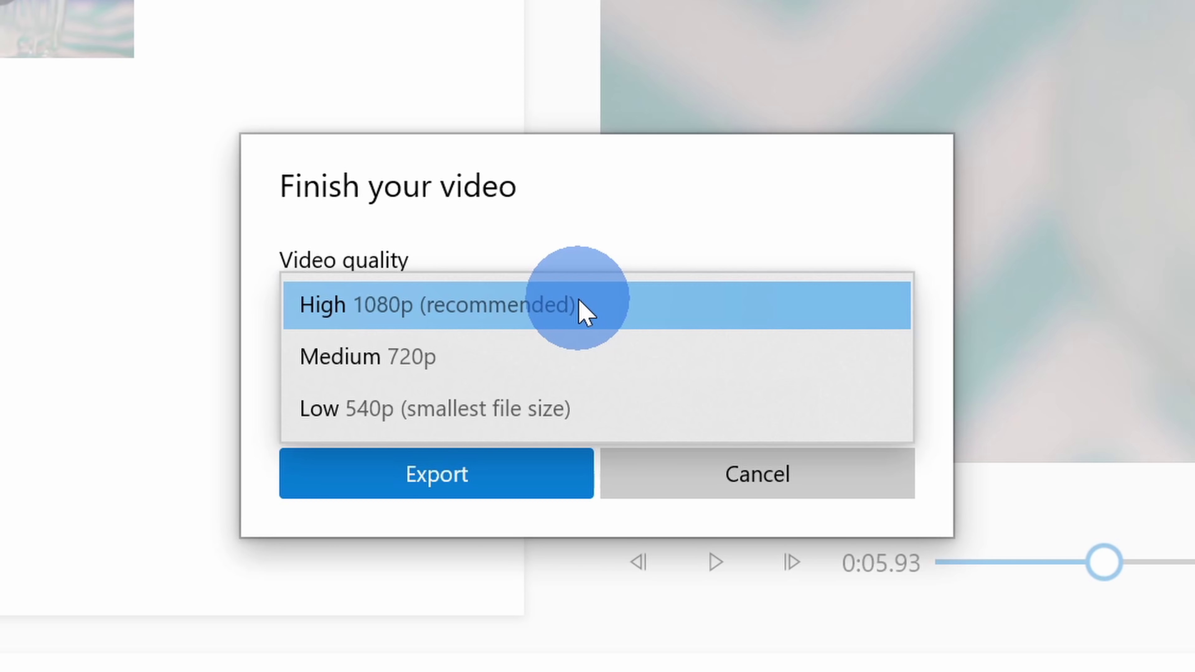
click(691, 321)
click(774, 478)
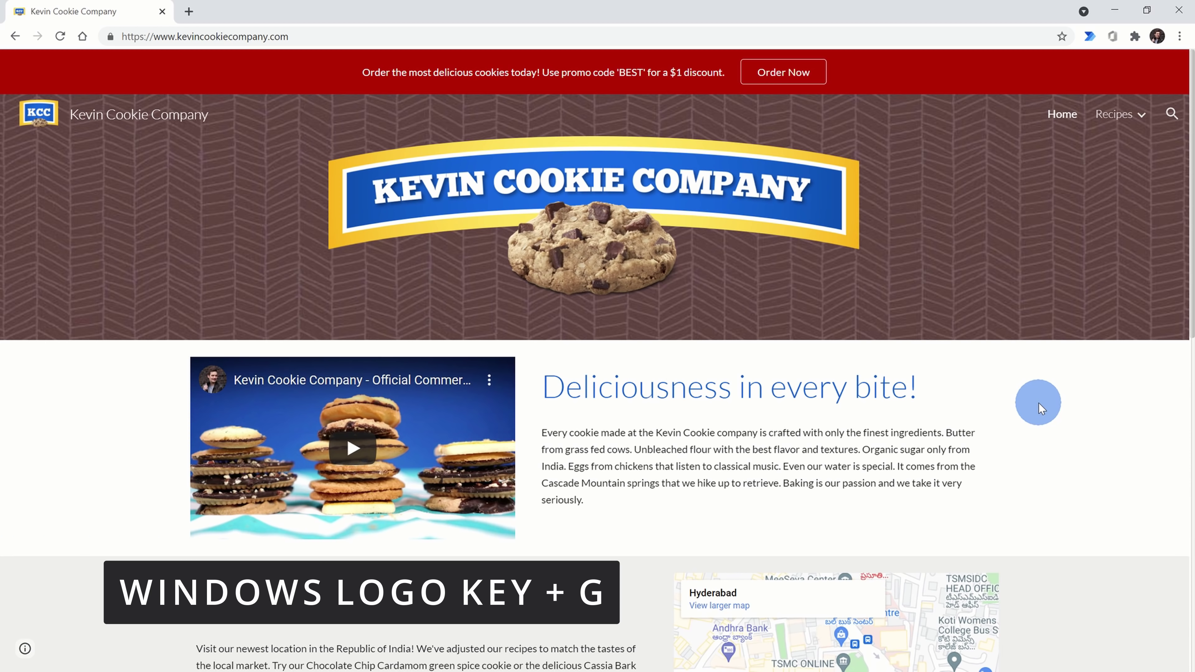
Bring up the Game Bar over the cookie site and open its Capture widget.
key(super+g)
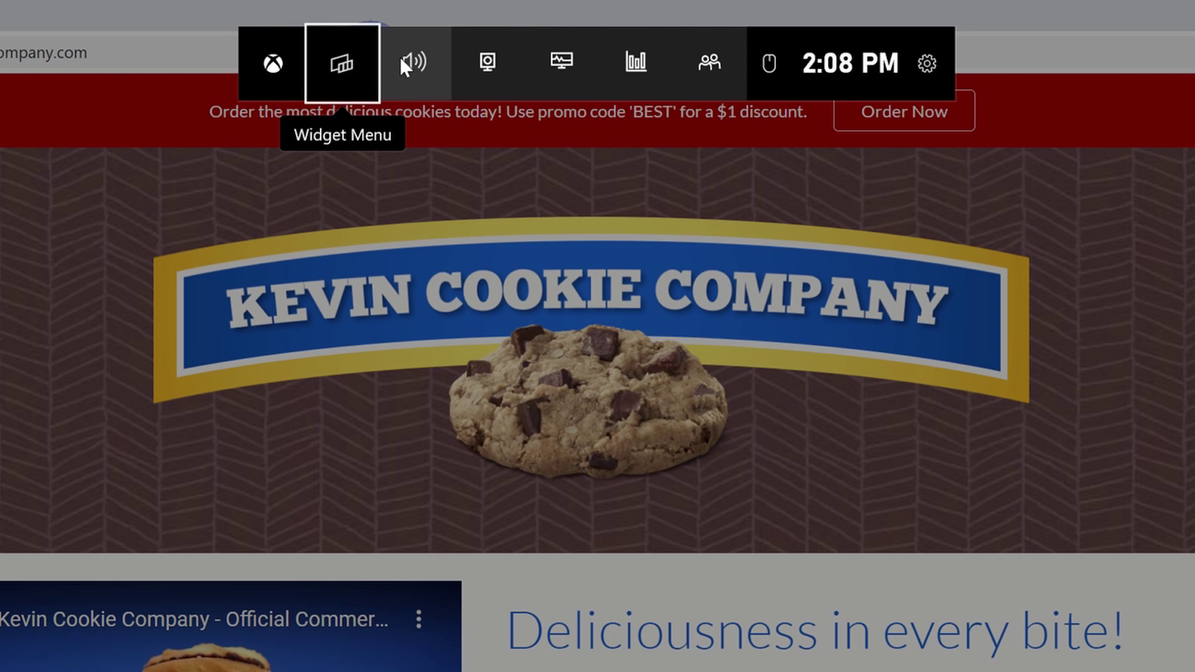
click(356, 74)
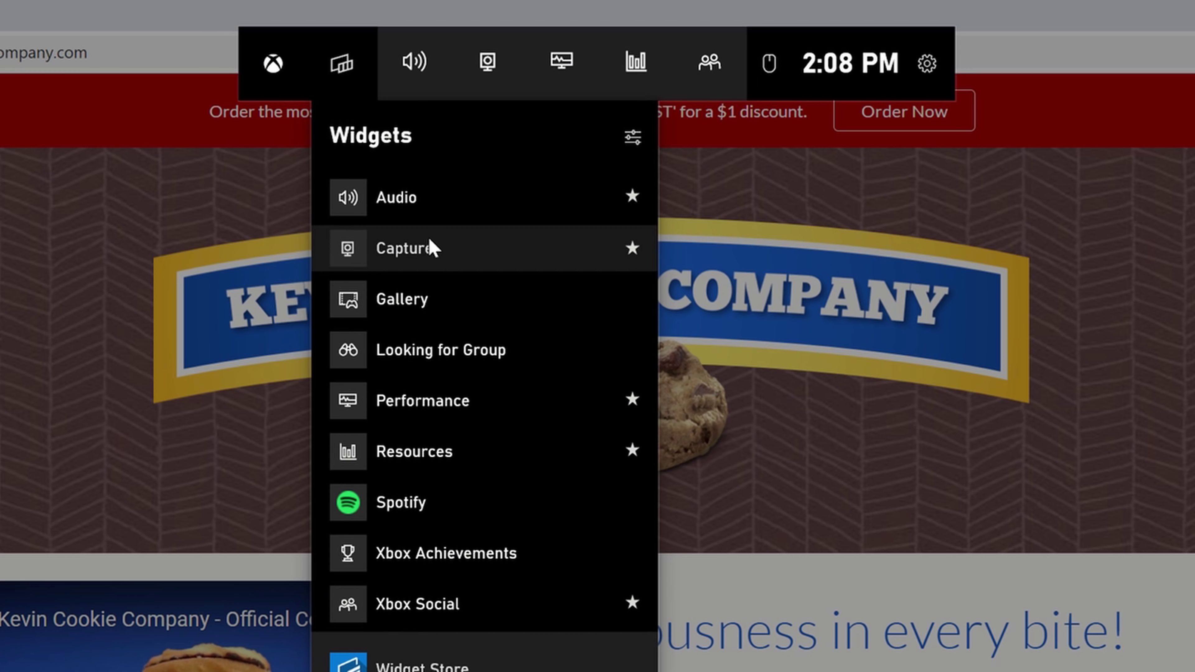
click(482, 240)
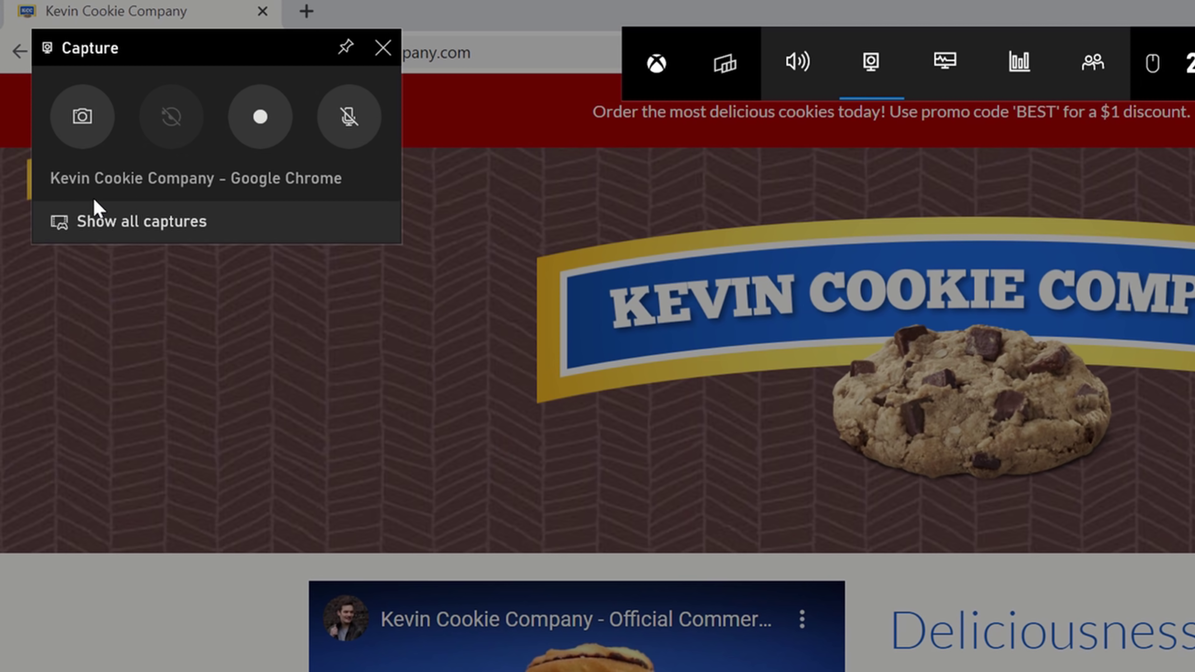
Record an 11-second clip of the Kevin Cookie Company Chrome window and open all captures.
click(265, 113)
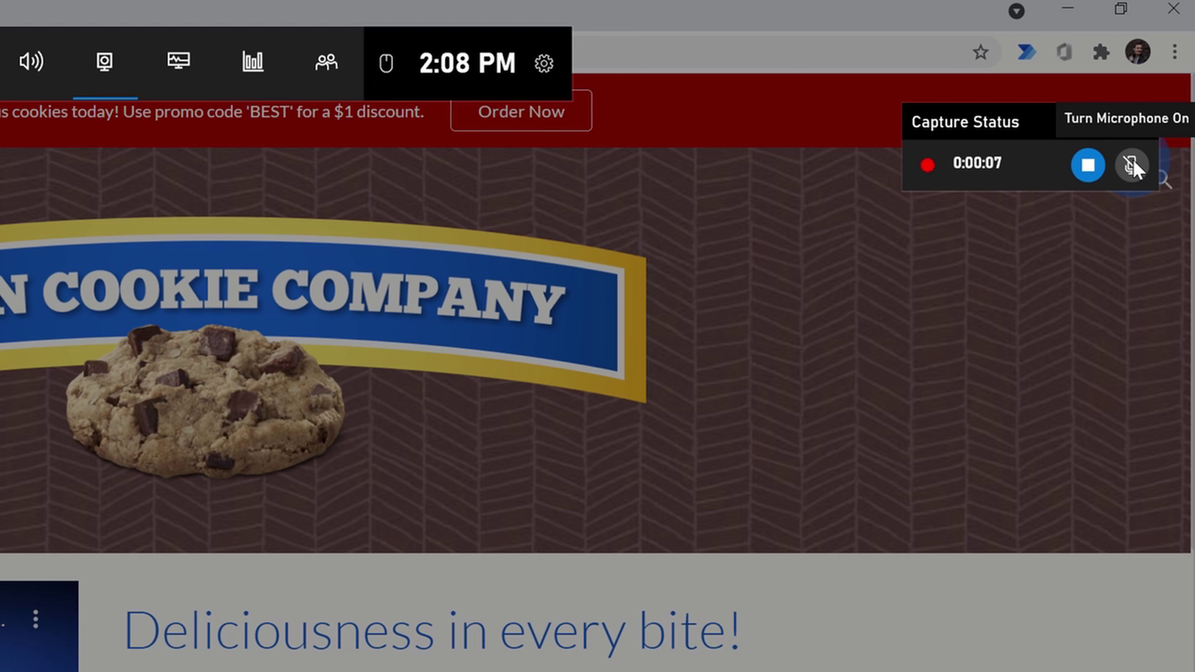
click(1084, 164)
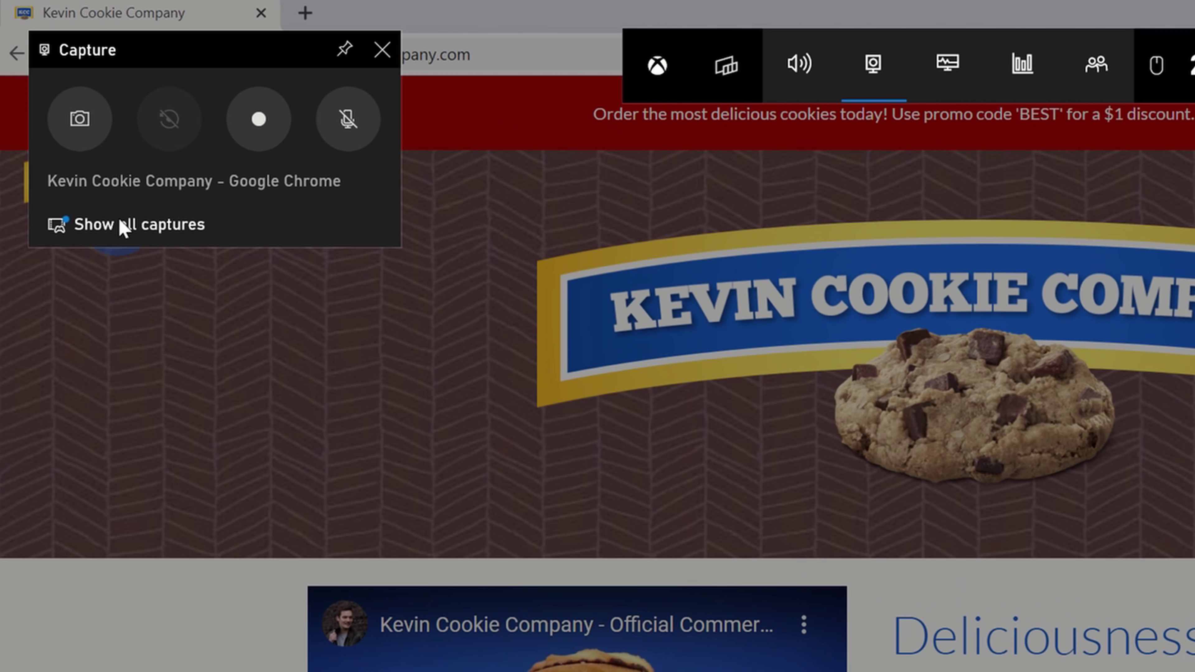
click(77, 139)
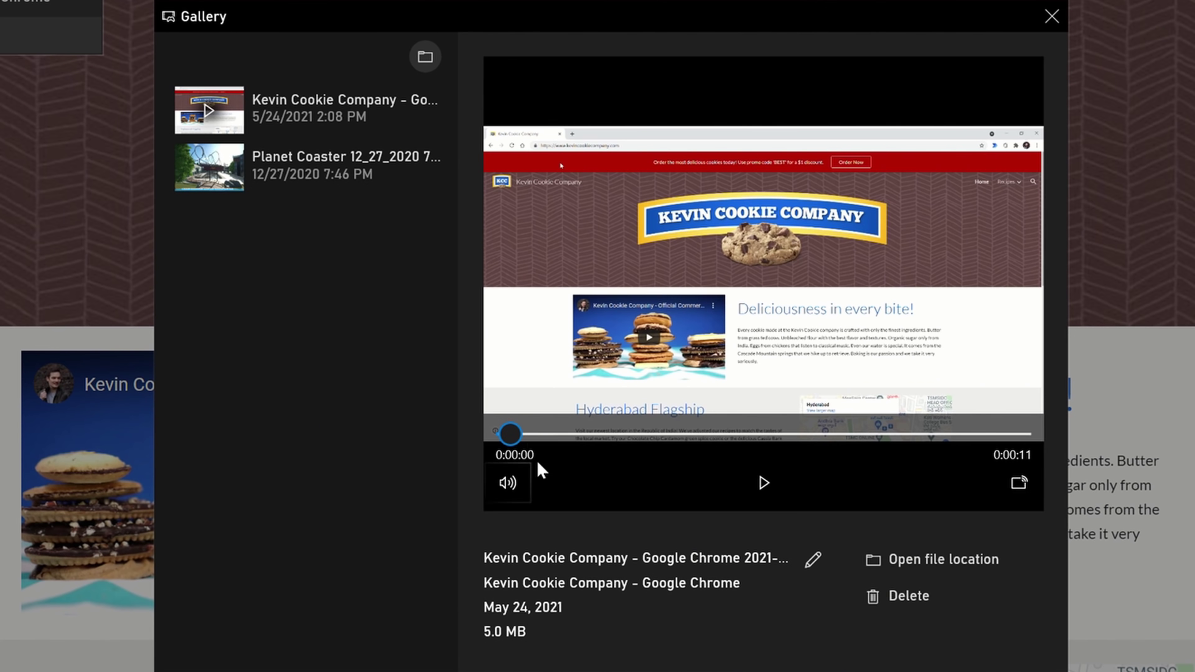
Scrub the Gallery seek bar to preview the new 11-second cookie-site clip.
drag(509, 433, 458, 442)
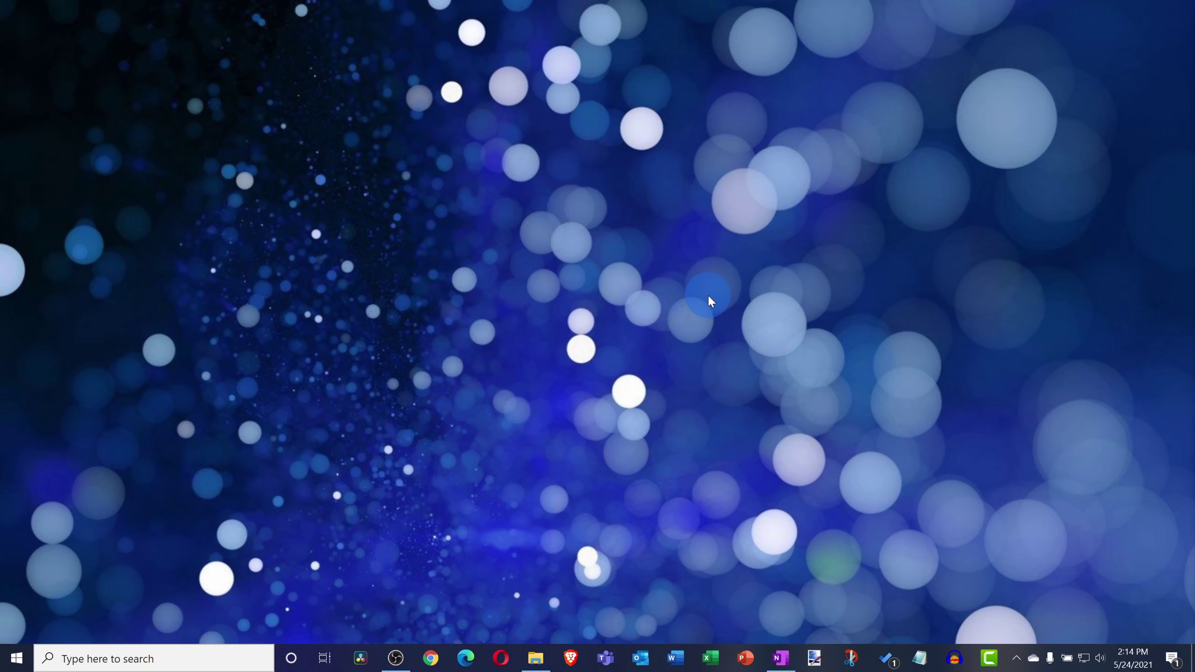
Search Windows for 'office' so the Office app appears as best match.
click(160, 657)
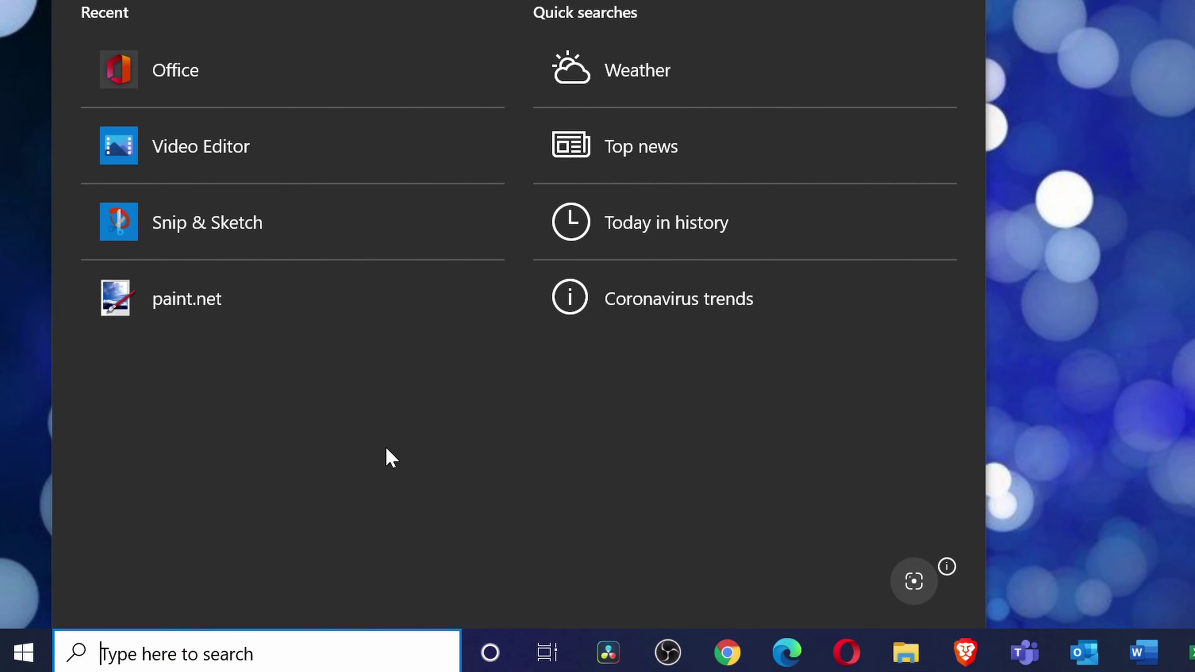
text(office)
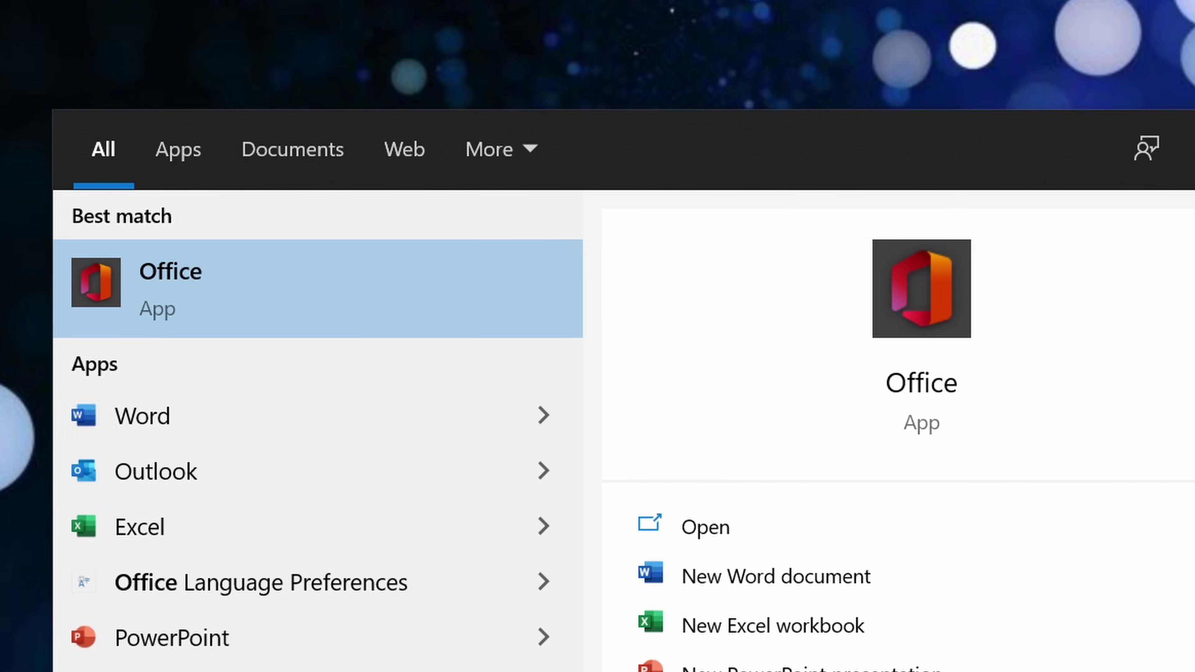
Launch Office and show the Create new panel with Word, Excel, PowerPoint, Forms and Sway.
click(247, 309)
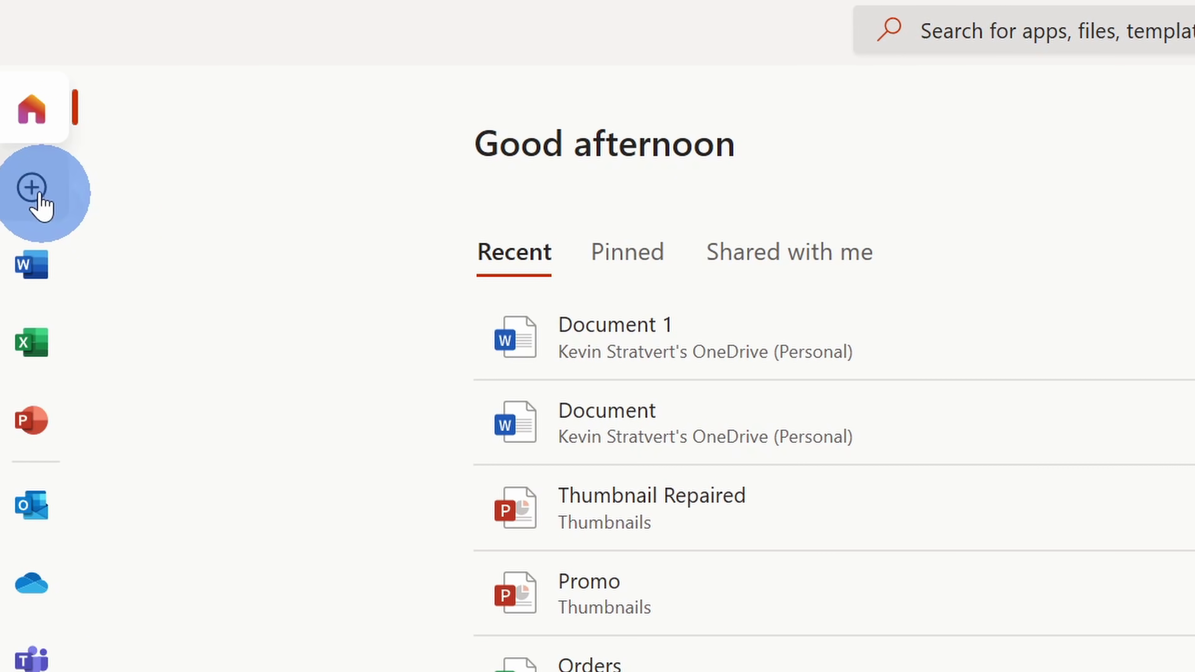
click(33, 191)
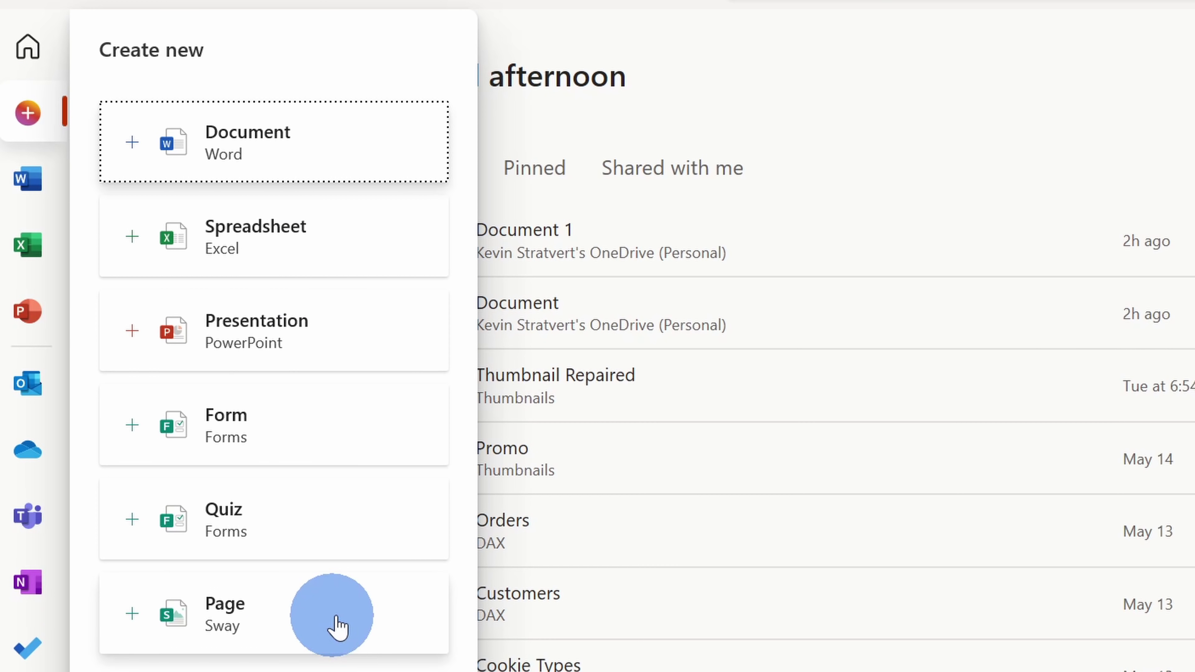
Browse the full set of Word templates, then view the Excel and PowerPoint start pages.
click(44, 191)
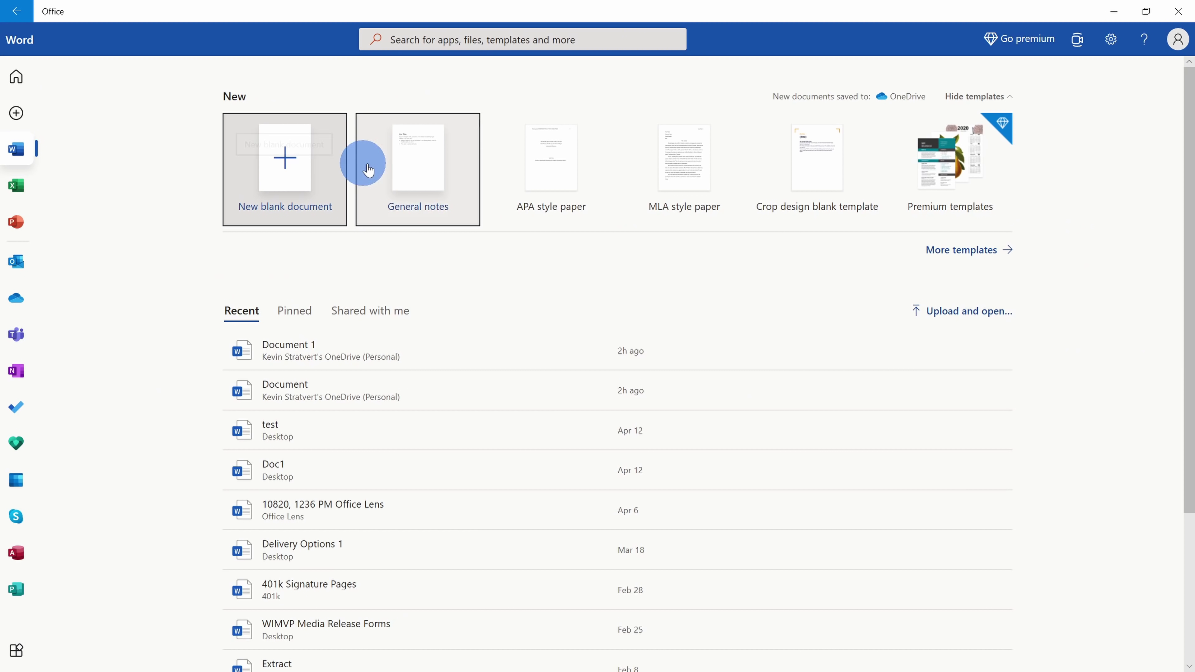
click(985, 256)
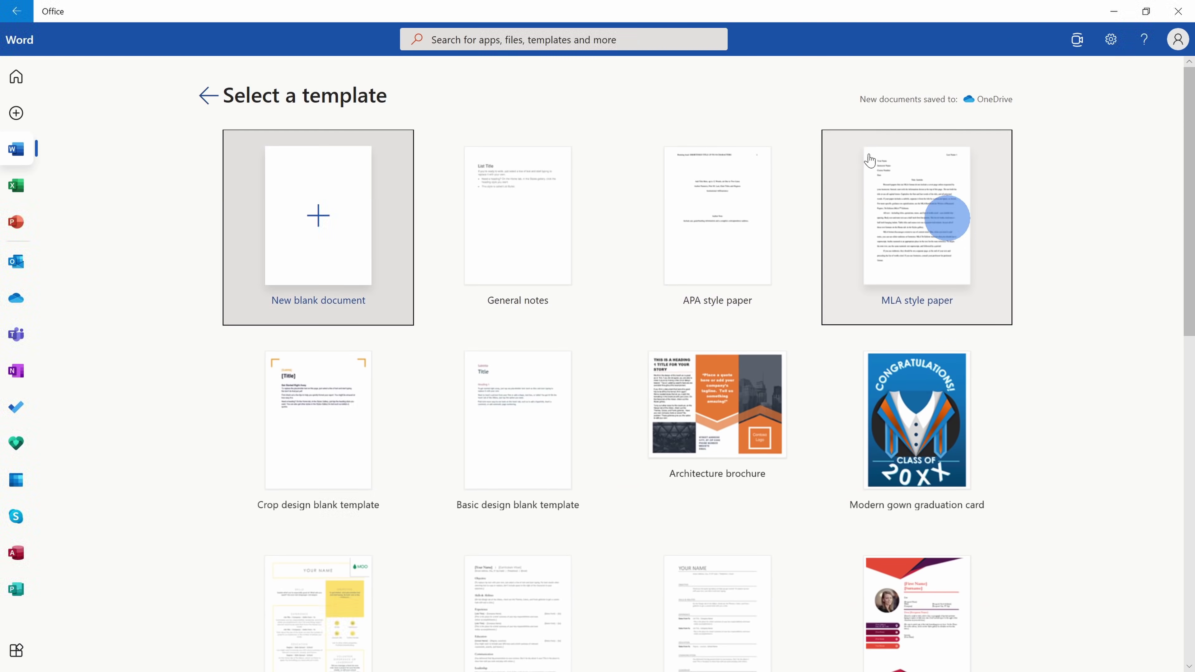
scroll(835, 187, down, 10)
scroll(830, 306, up, 10)
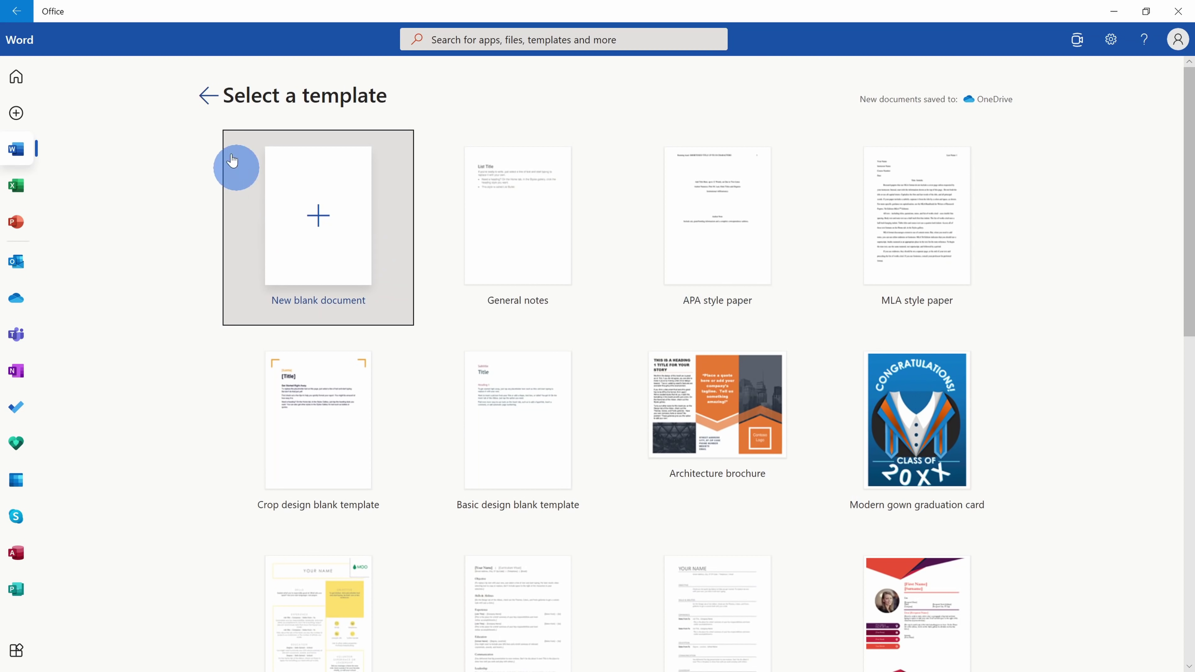
click(208, 94)
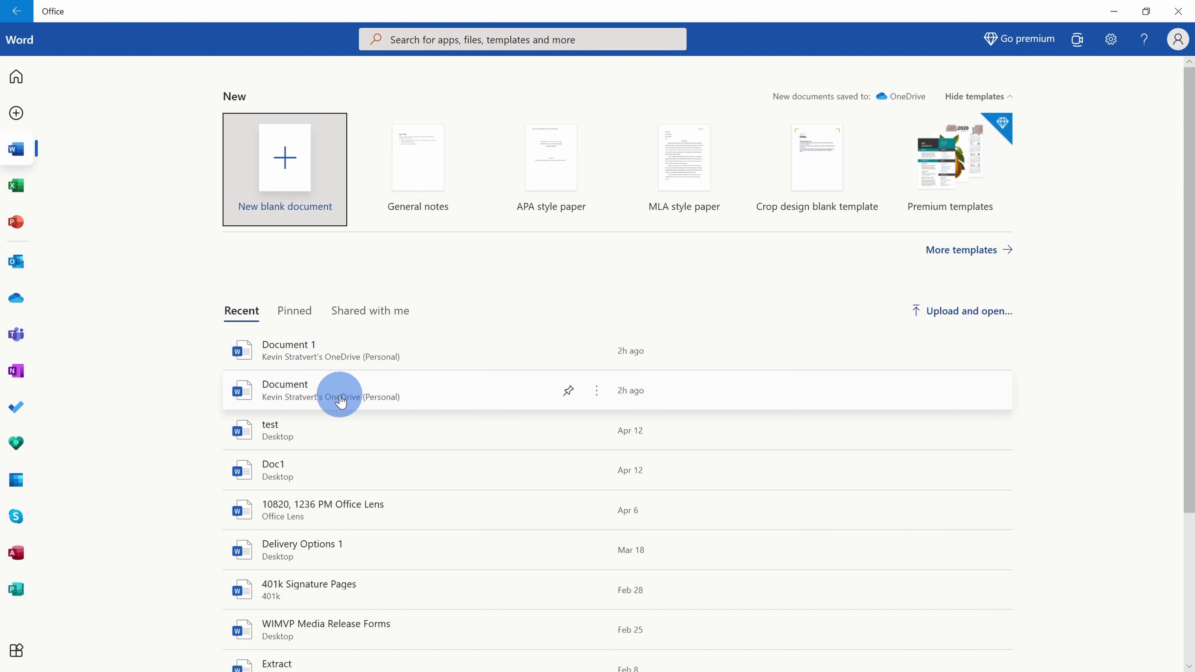
scroll(352, 454, down, 4)
scroll(384, 440, up, 4)
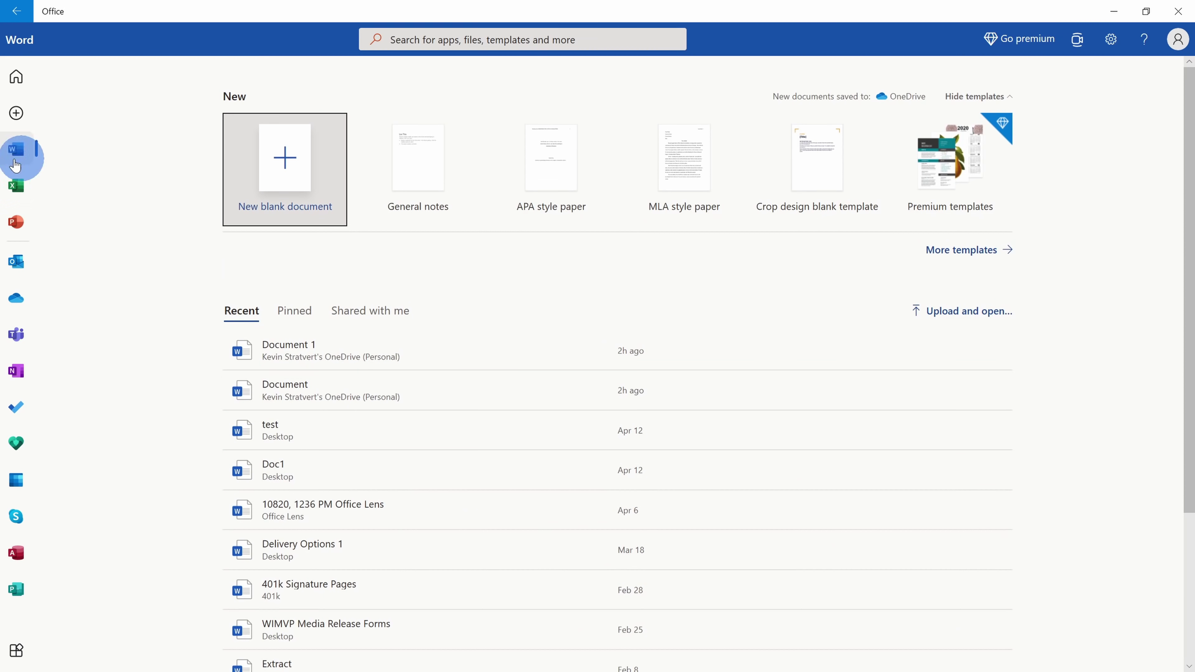
click(15, 193)
click(15, 222)
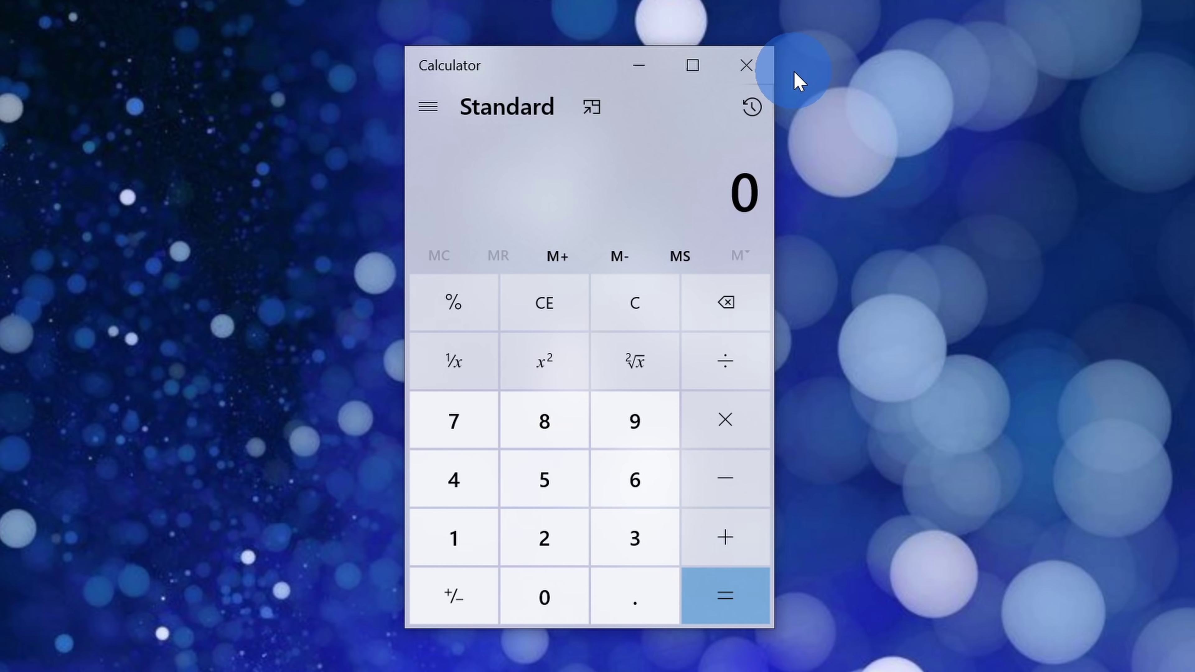
Switch Calculator to the Currency converter and convert 1 US dollar to 0.82 euro.
click(429, 107)
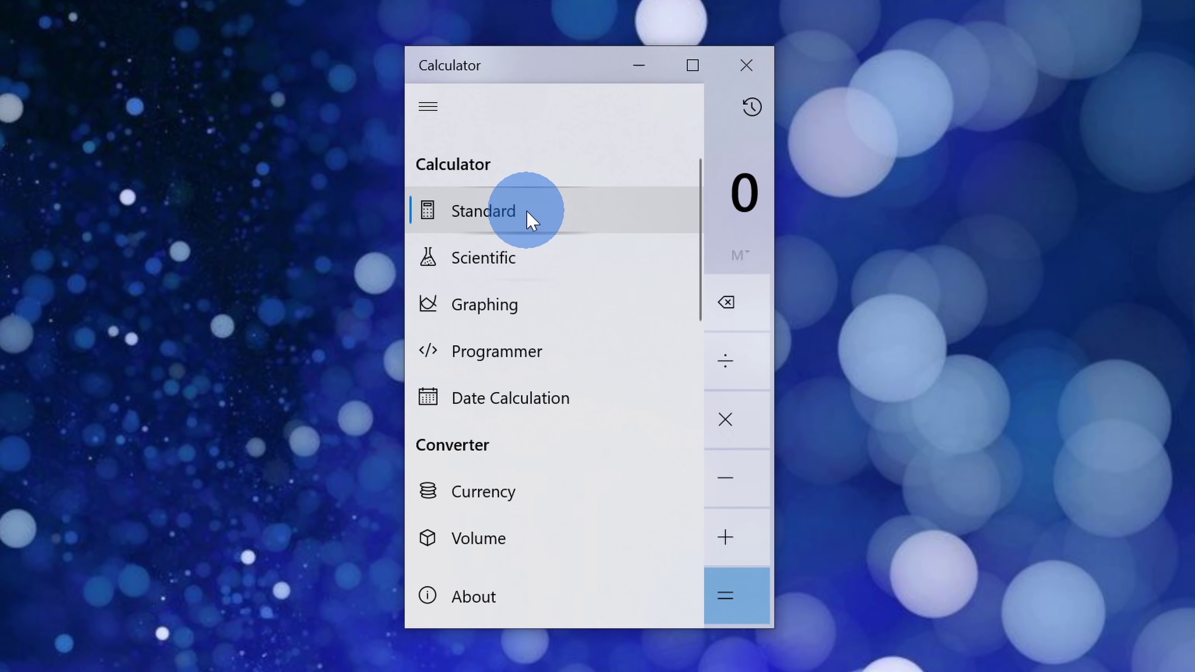
scroll(531, 214, down, 5)
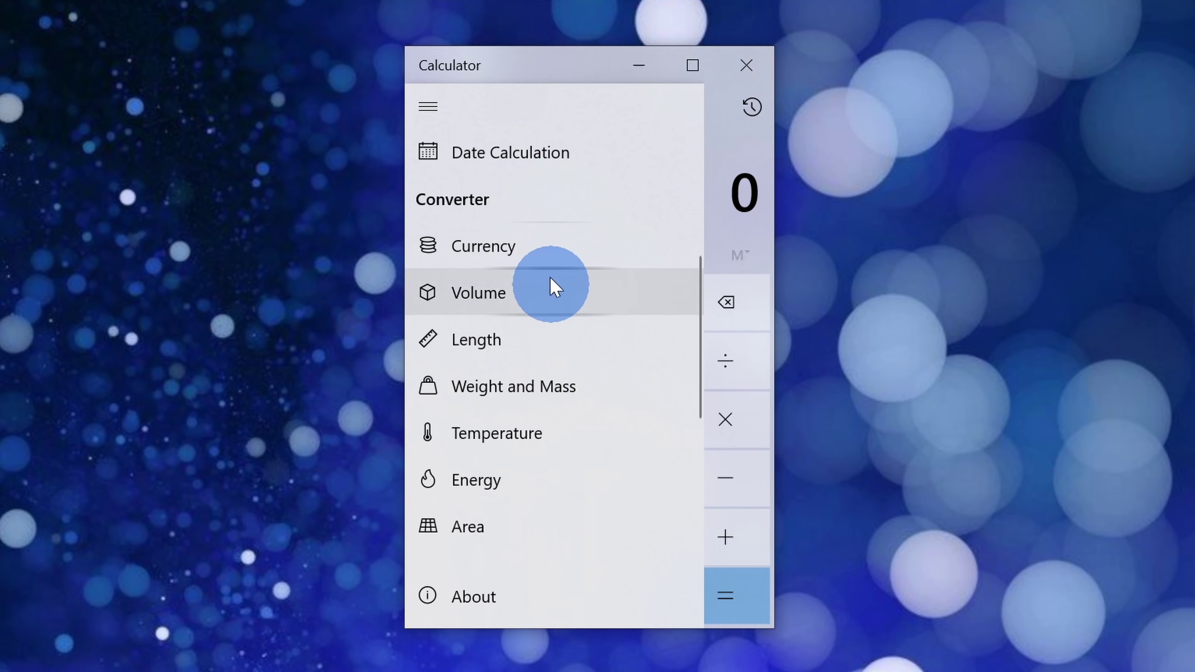
click(554, 246)
click(452, 172)
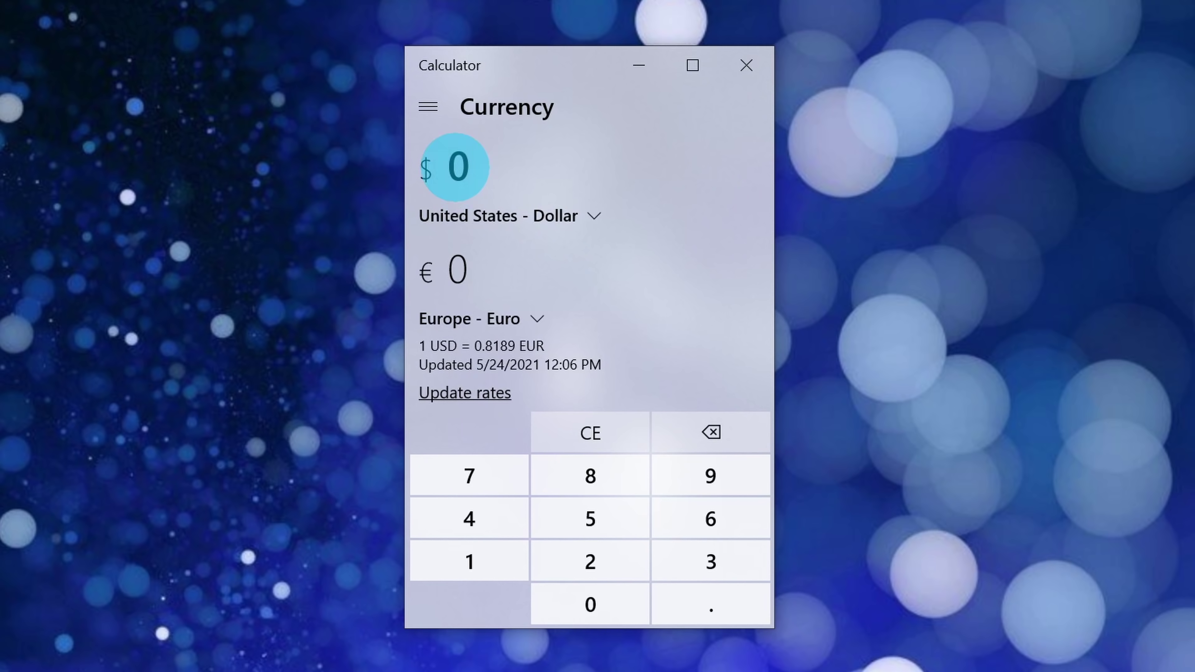
text(1)
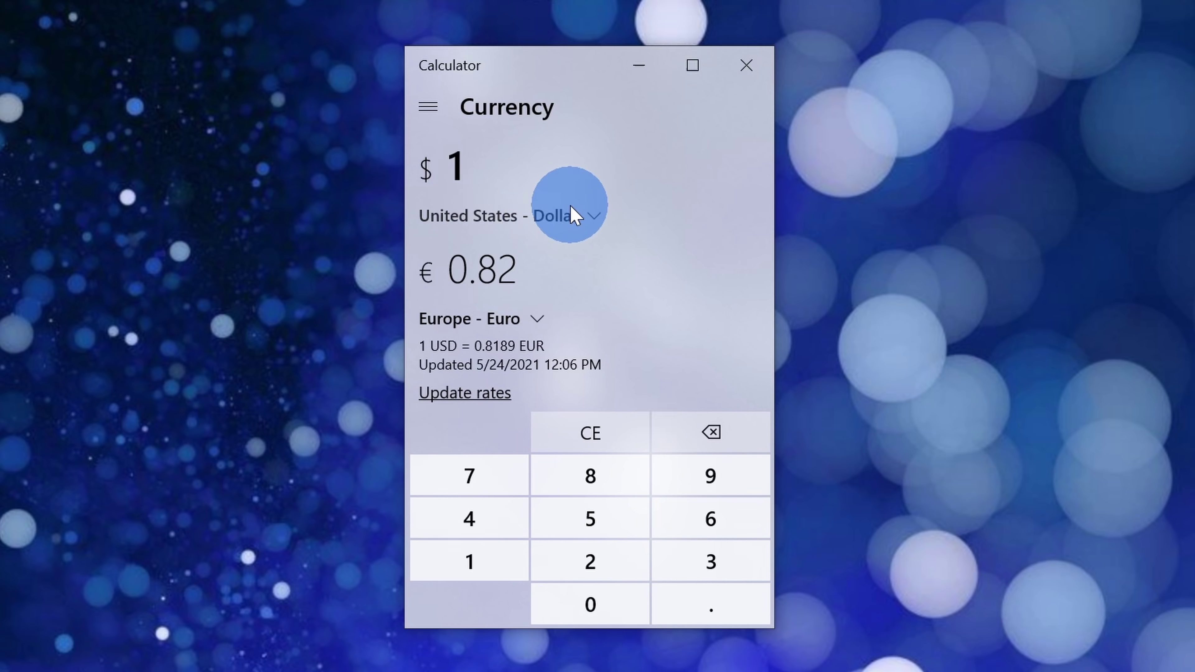
click(428, 106)
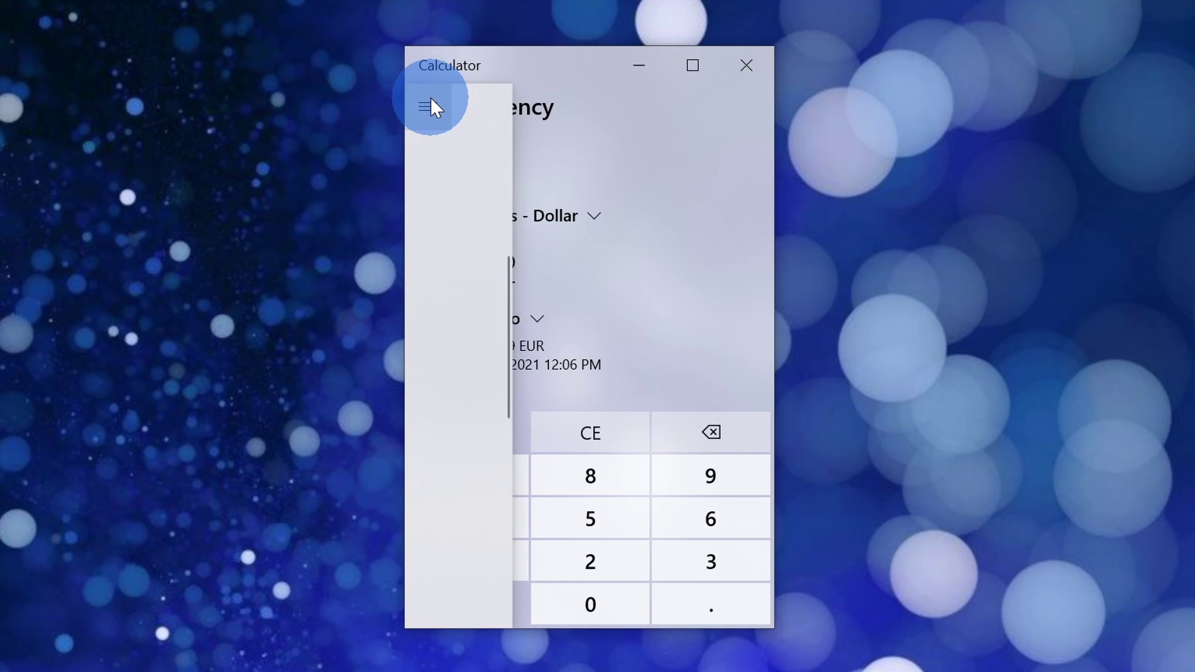
Switch to the Temperature converter (0 °C = 32 °F), then scroll the converter list down to Angle.
scroll(488, 347, down, 3)
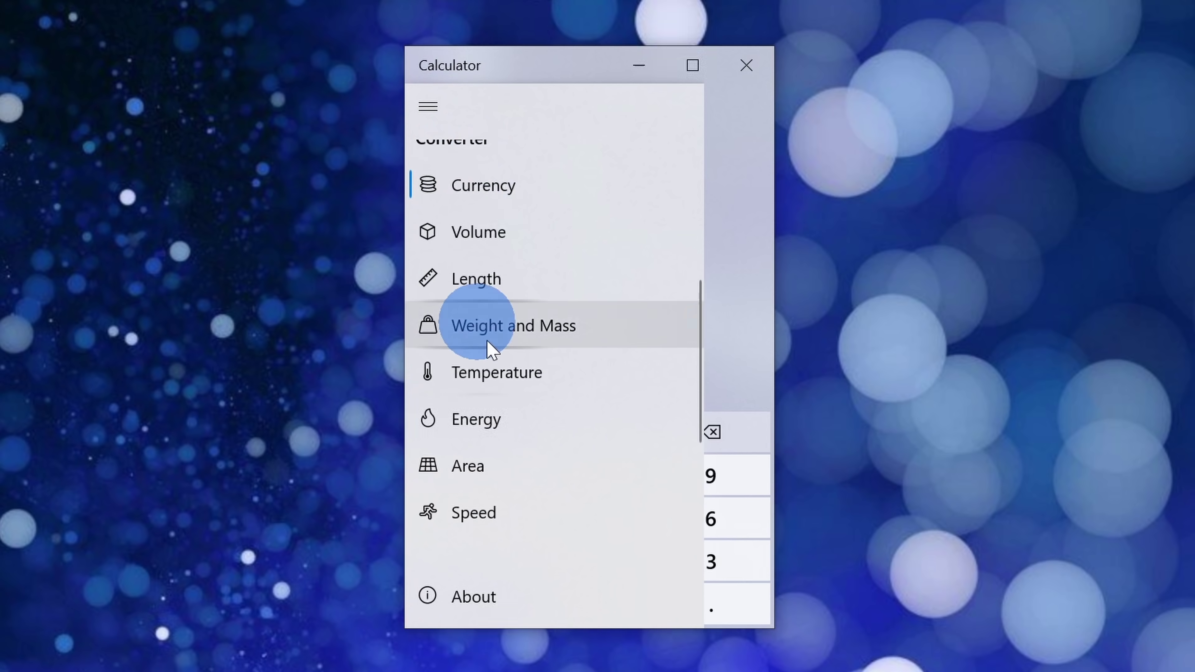
click(528, 372)
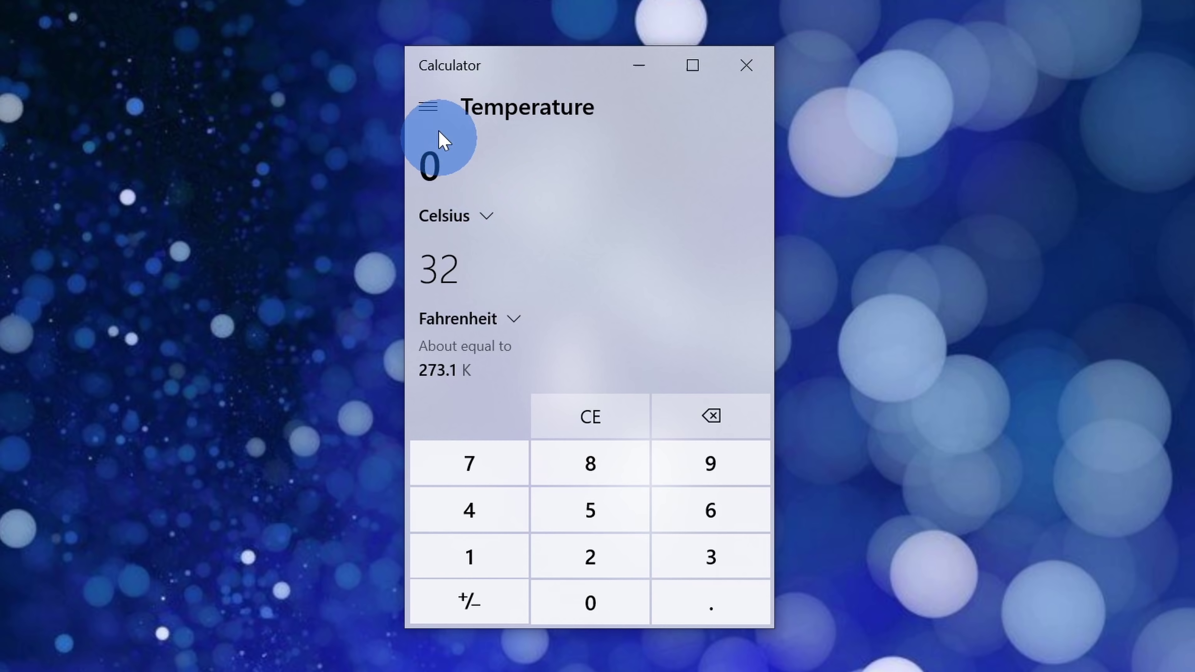
click(437, 116)
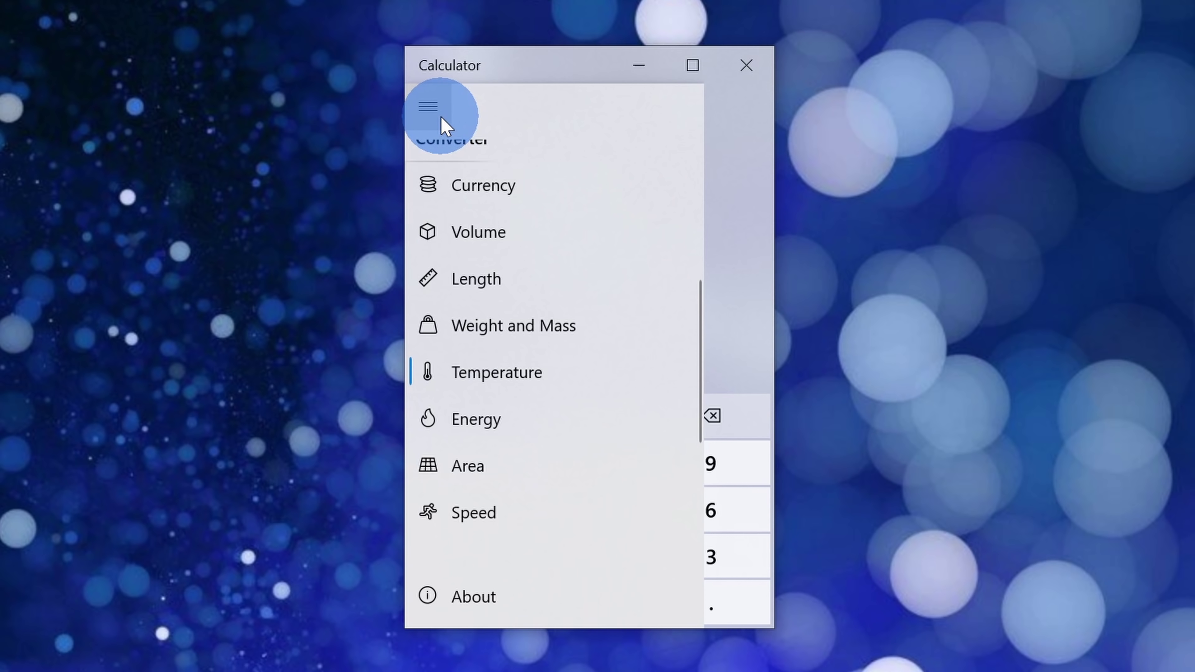
scroll(589, 264, down, 5)
scroll(564, 226, down, 3)
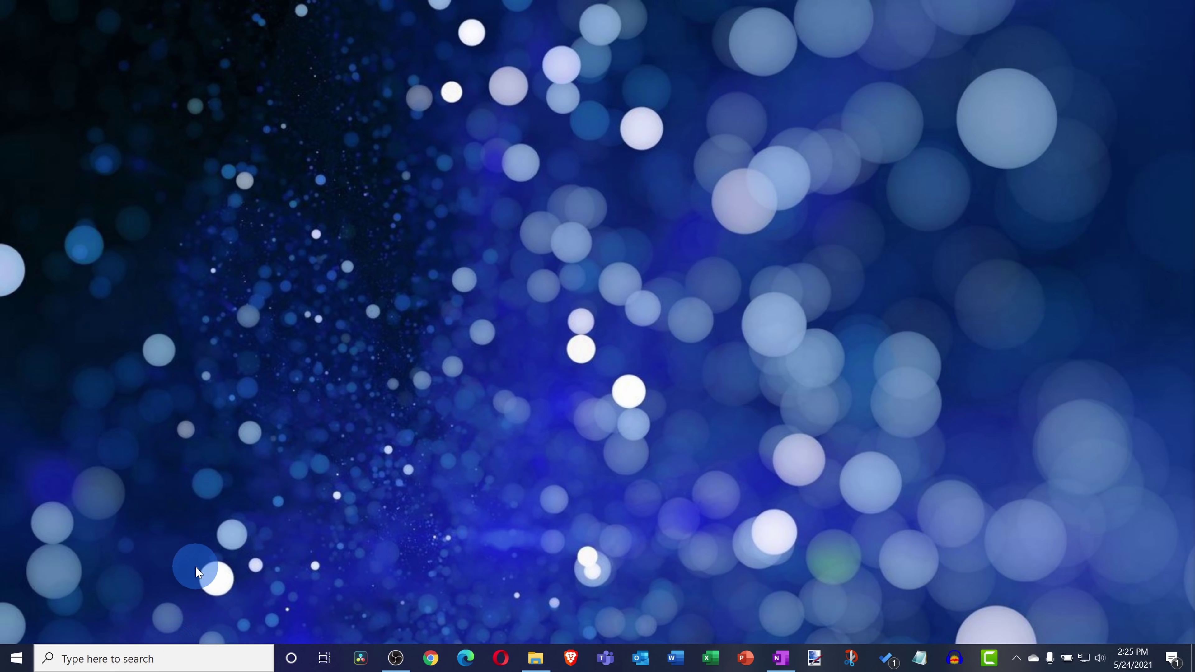
Search for 'paint 3d' and launch Paint 3D with the Kevin Cookie Company Scene.
click(167, 657)
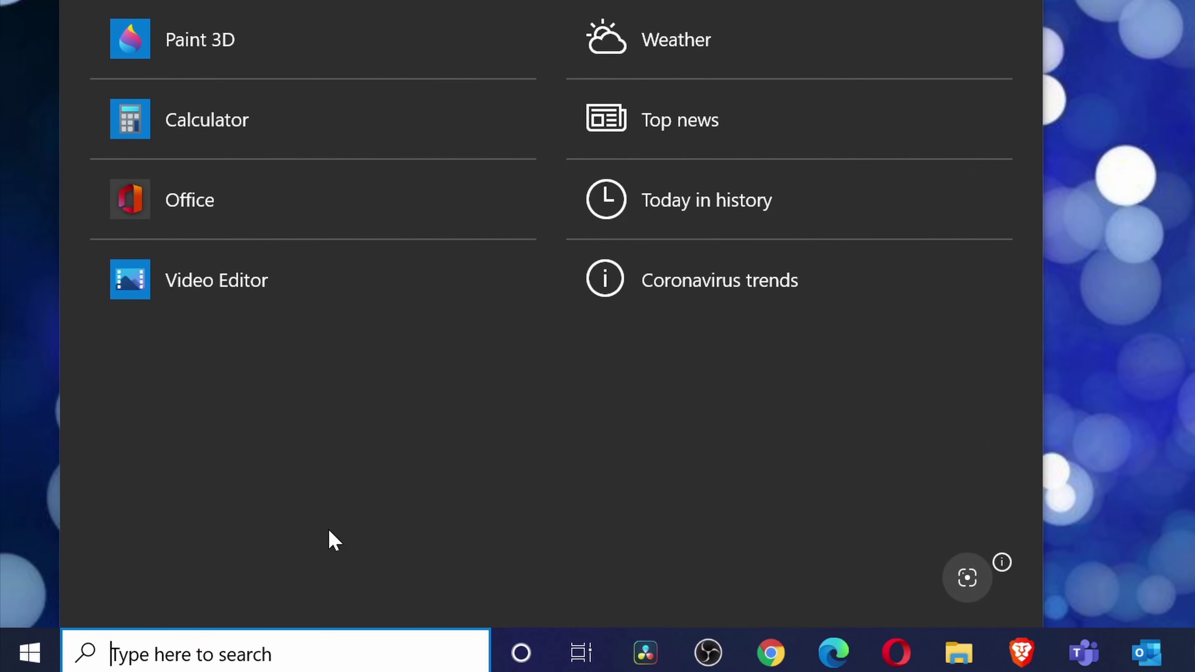
text(paint 3d)
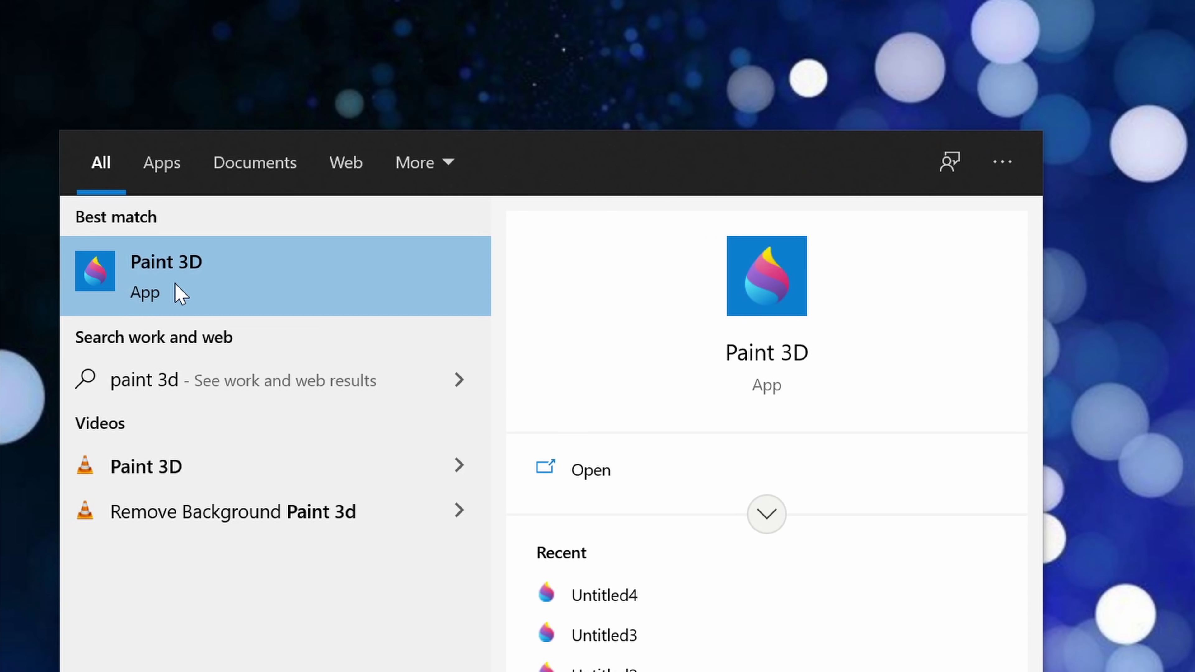
click(174, 283)
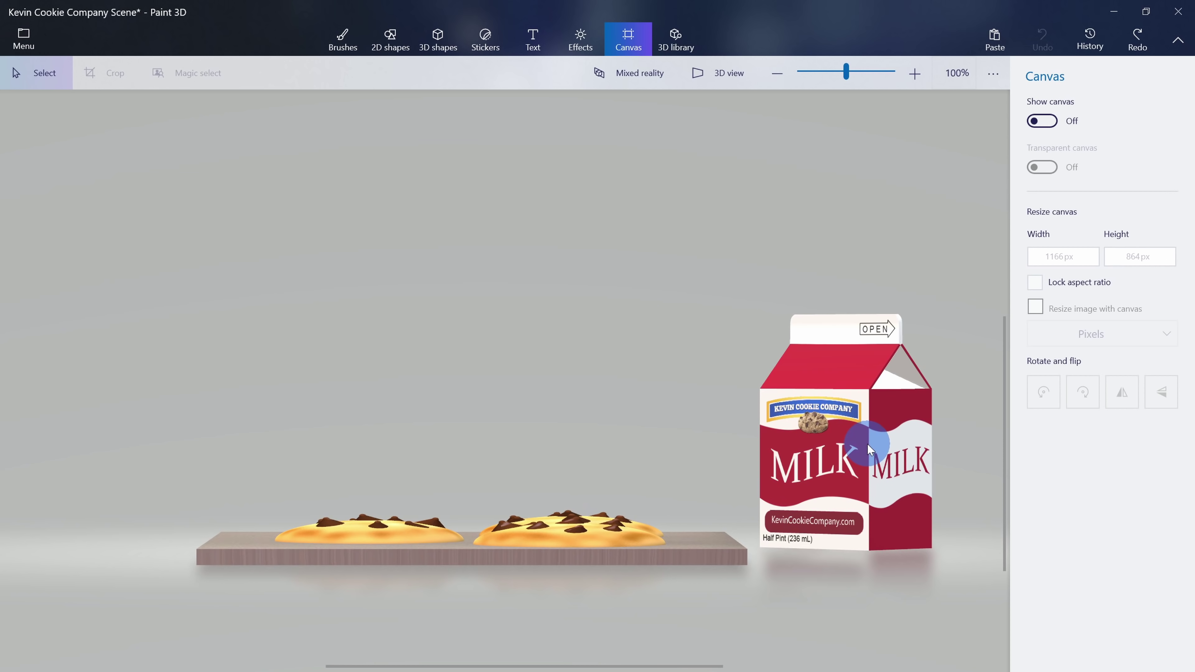
Select the milk carton beside the cookies and tilt it with its rotation handle.
click(899, 411)
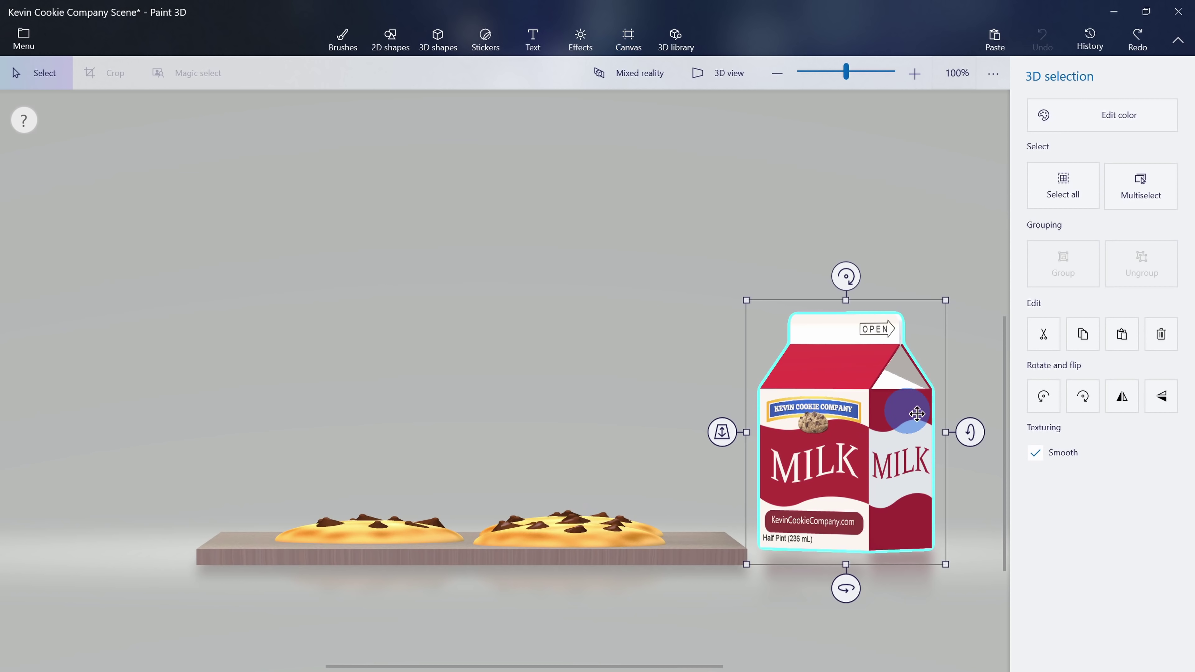
mouse_move(971, 432)
mouse_down()
mouse_move(971, 365)
mouse_move(973, 523)
mouse_move(976, 430)
mouse_up()
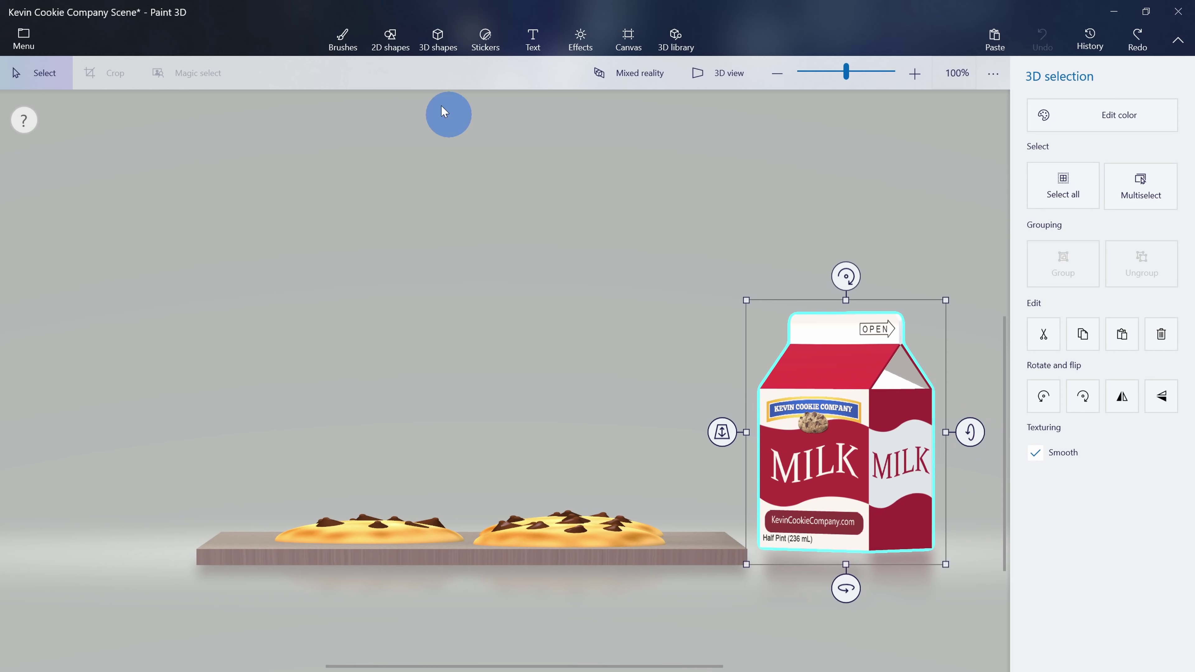